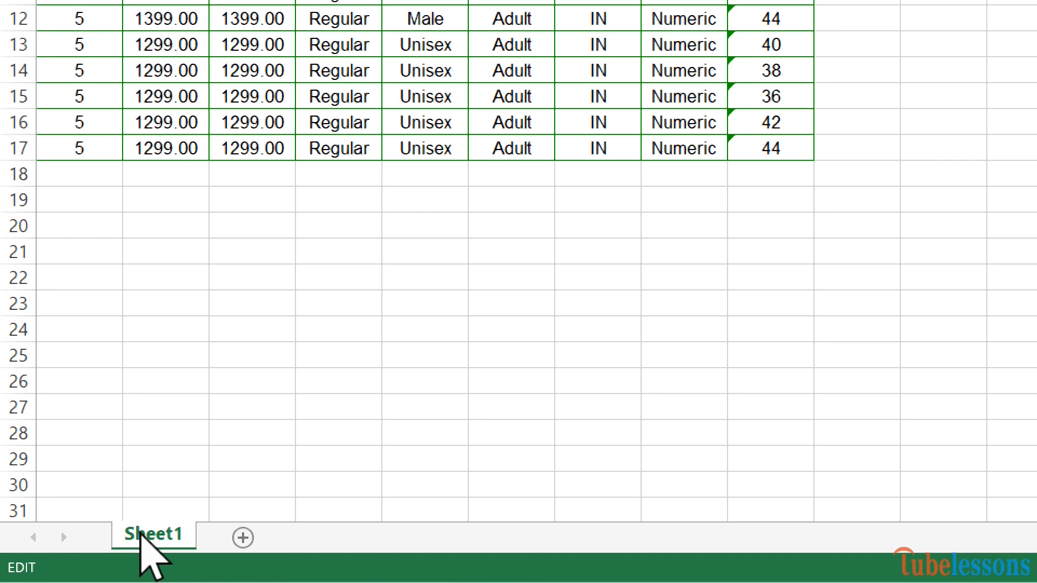
# Step: Insert a blank worksheet, Sheet2, in front of Sheet1 using the tab's Insert dialog
pyautogui.rightClick(140, 534)
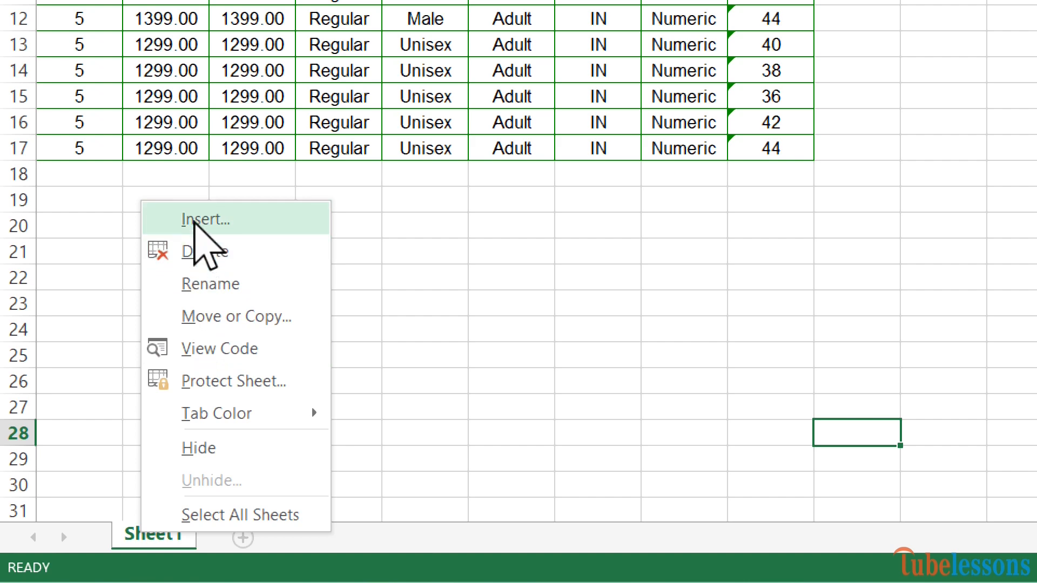
pyautogui.click(195, 222)
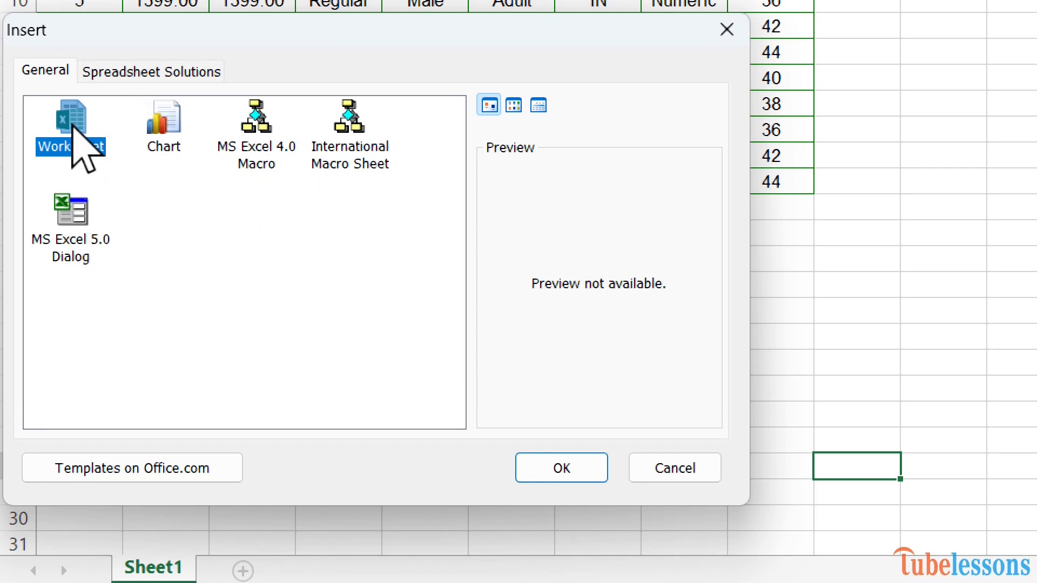
pyautogui.click(559, 456)
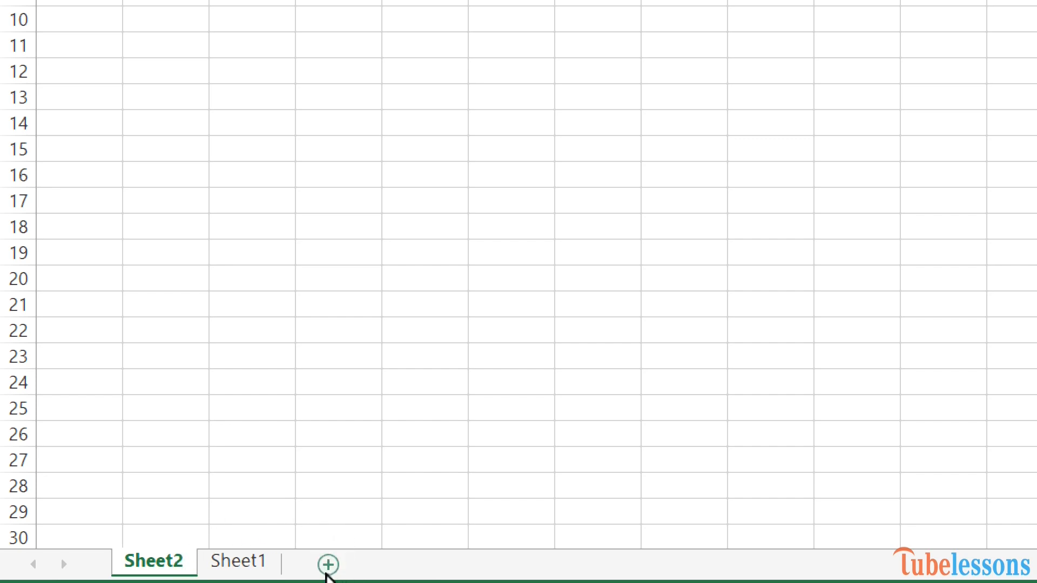
# Step: Add ten new blank sheets, Sheet3 through Sheet12, then bring Sheet7 into view
pyautogui.click(329, 564)
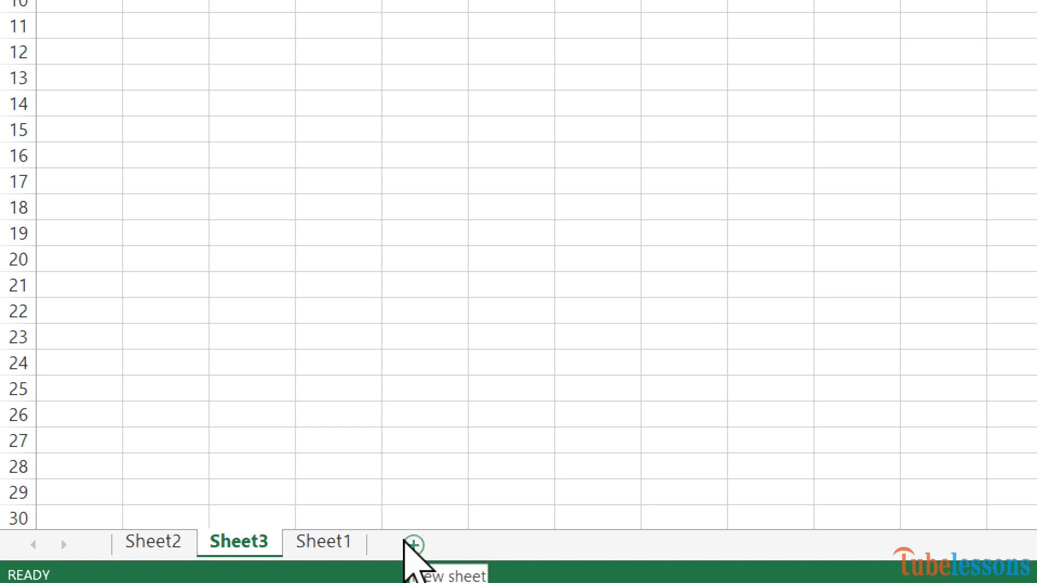
pyautogui.click(416, 545)
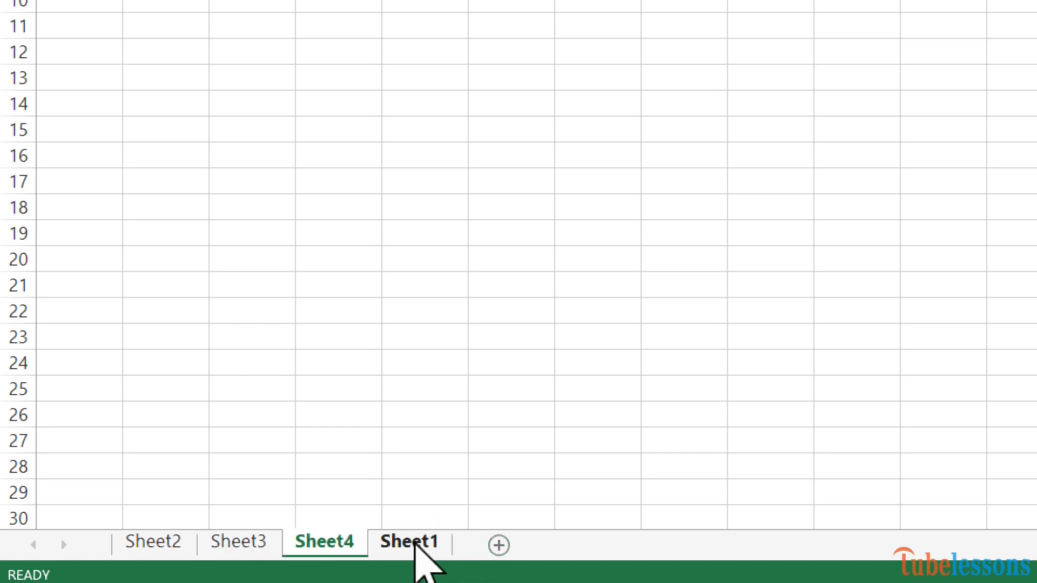
pyautogui.click(506, 549)
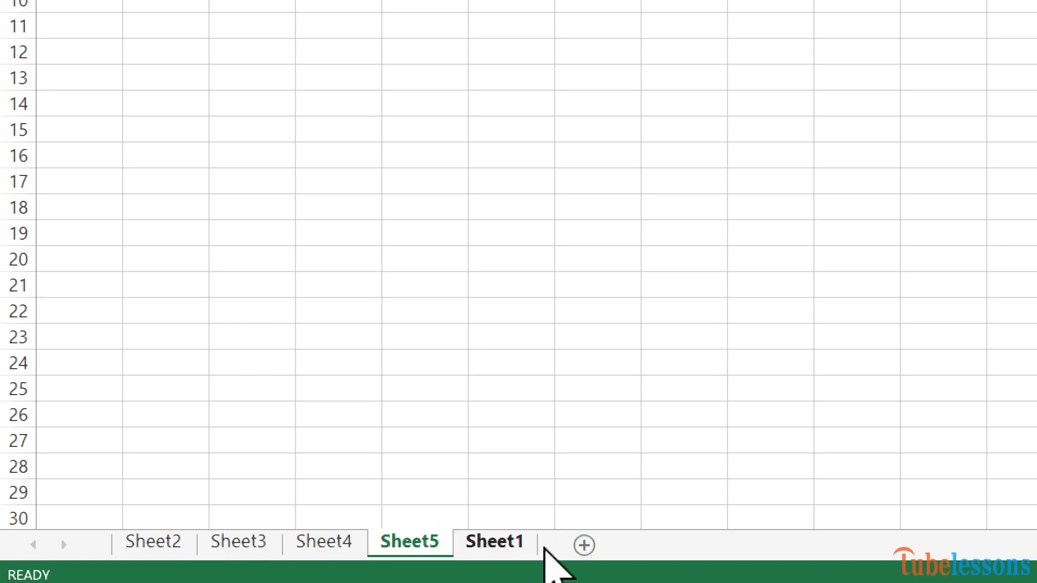
pyautogui.click(585, 546)
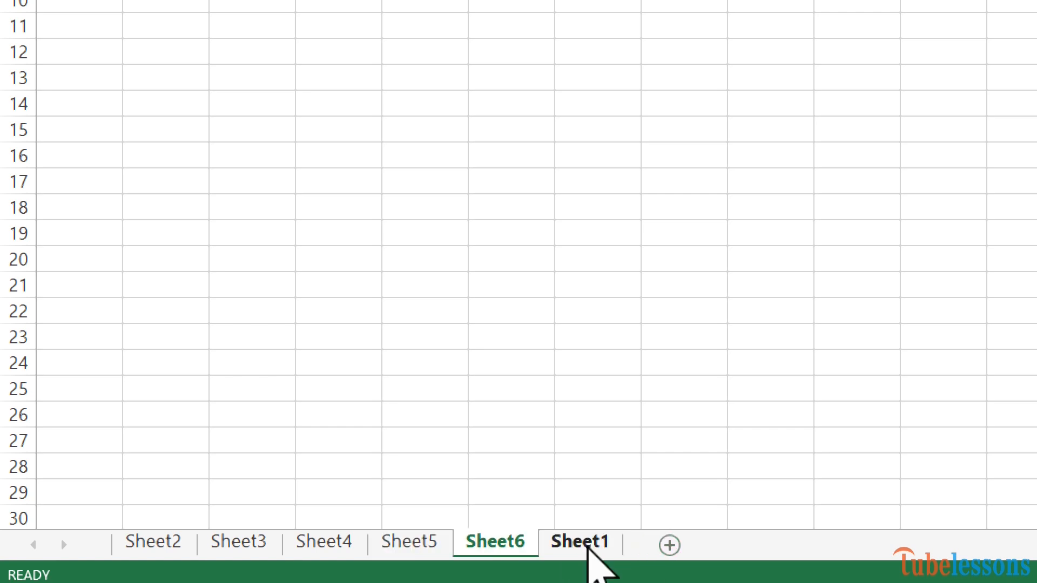
pyautogui.click(669, 546)
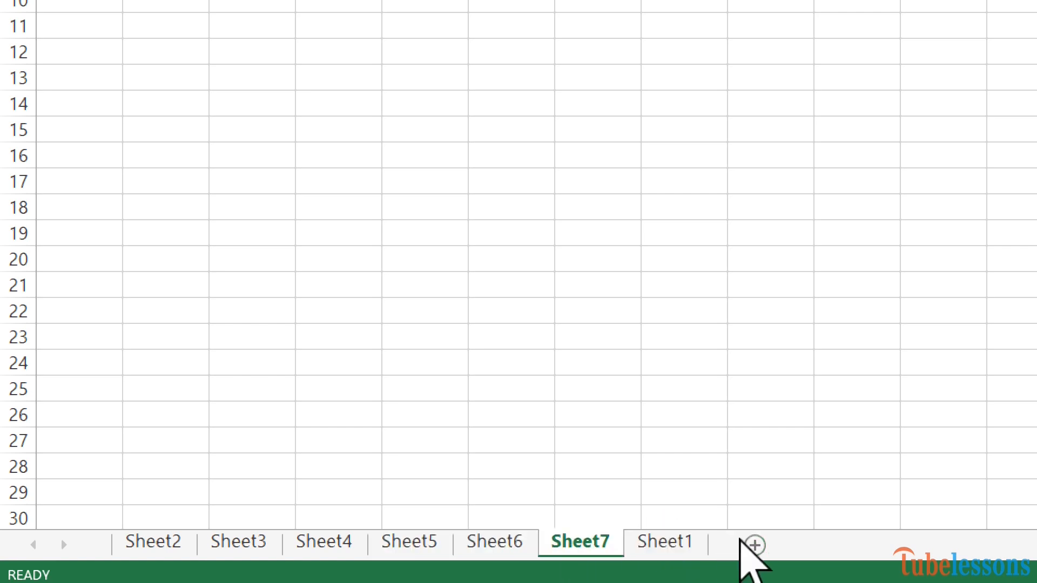
pyautogui.click(751, 545)
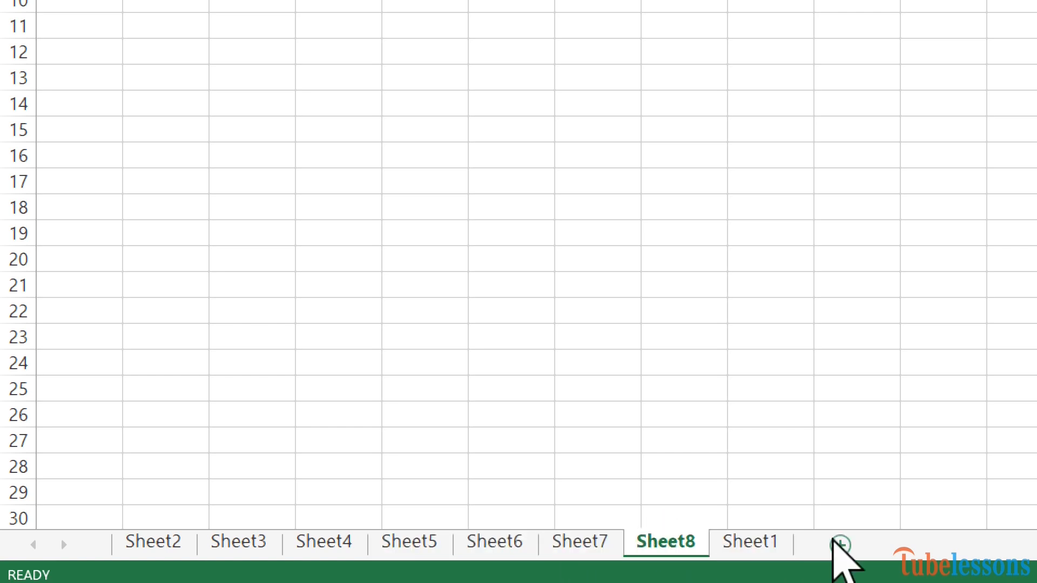
pyautogui.click(838, 545)
pyautogui.click(924, 546)
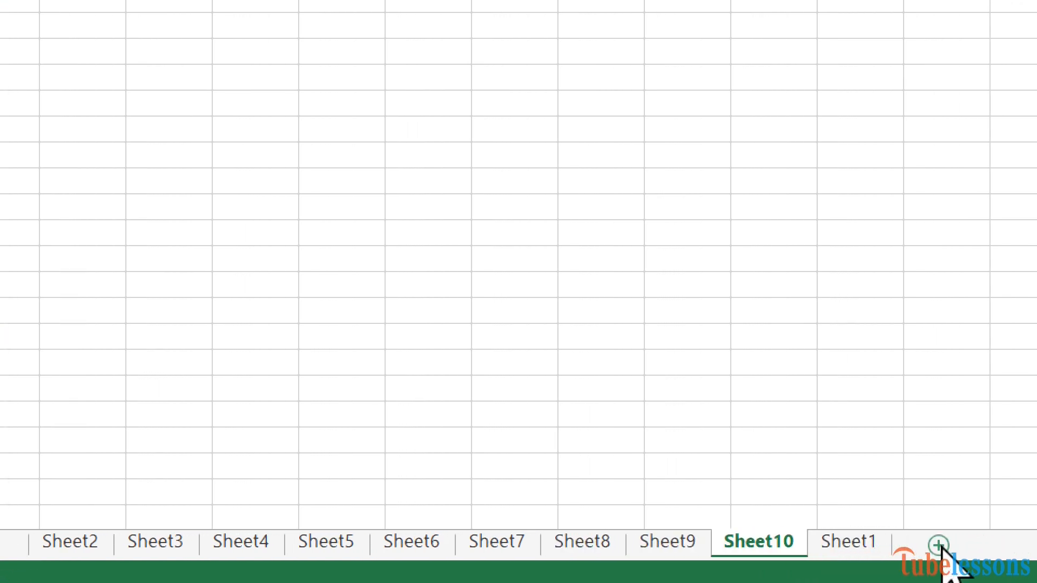
pyautogui.click(968, 546)
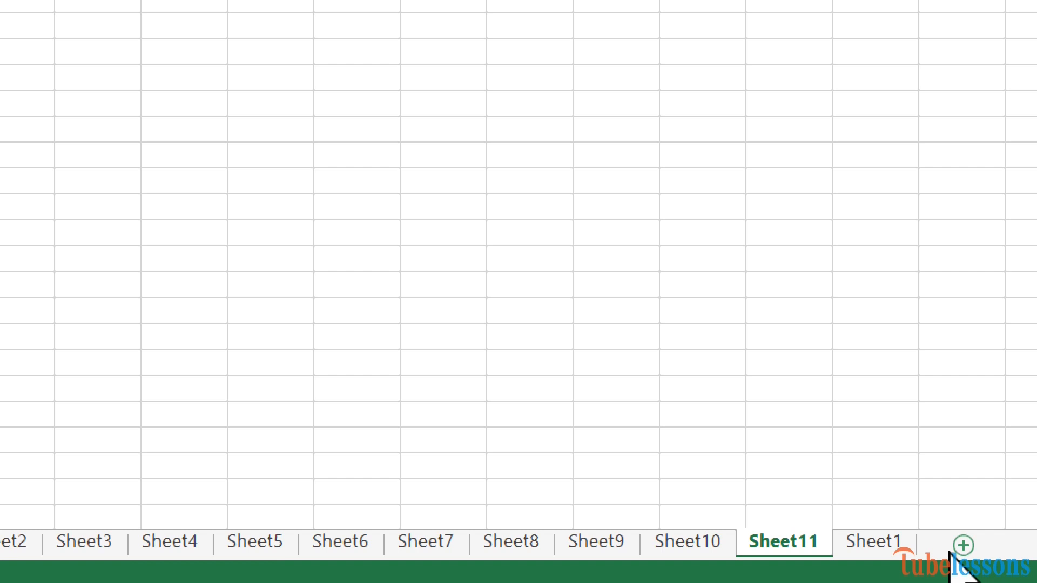
pyautogui.click(950, 550)
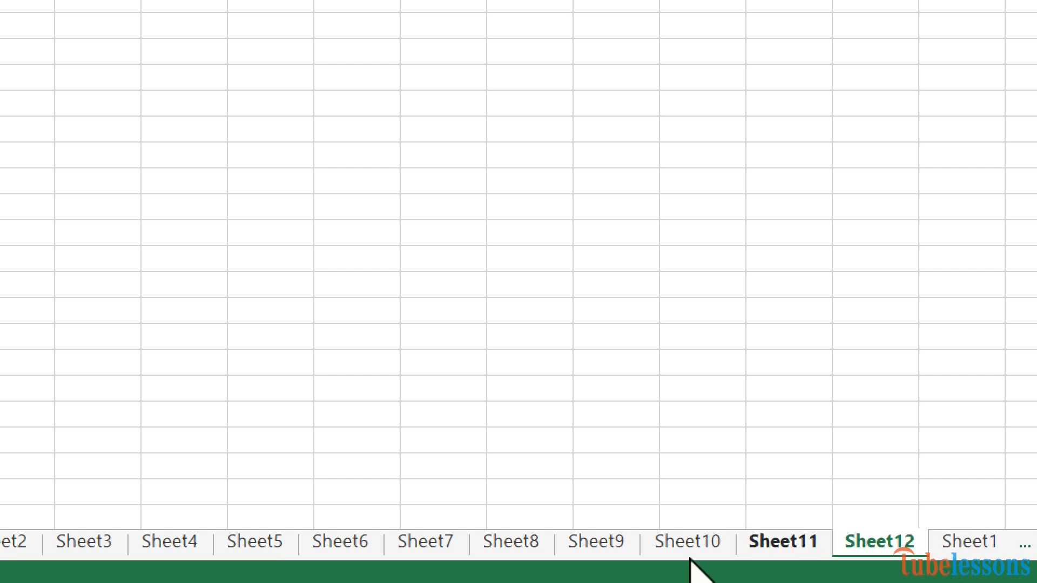
pyautogui.click(427, 548)
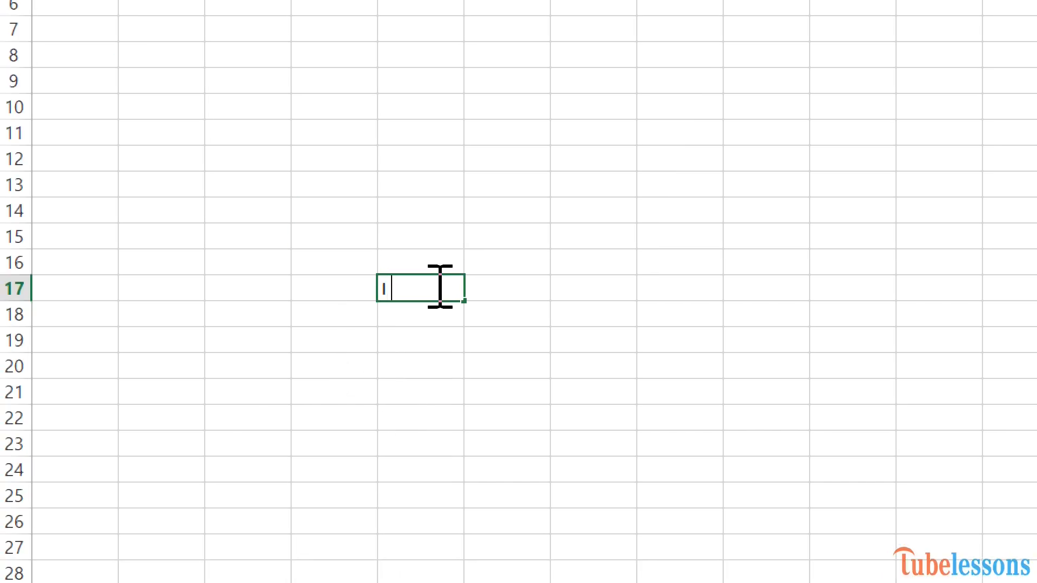
# Step: Enter the text 'I am fine' into cell E17 of Sheet7
pyautogui.write('am fine')
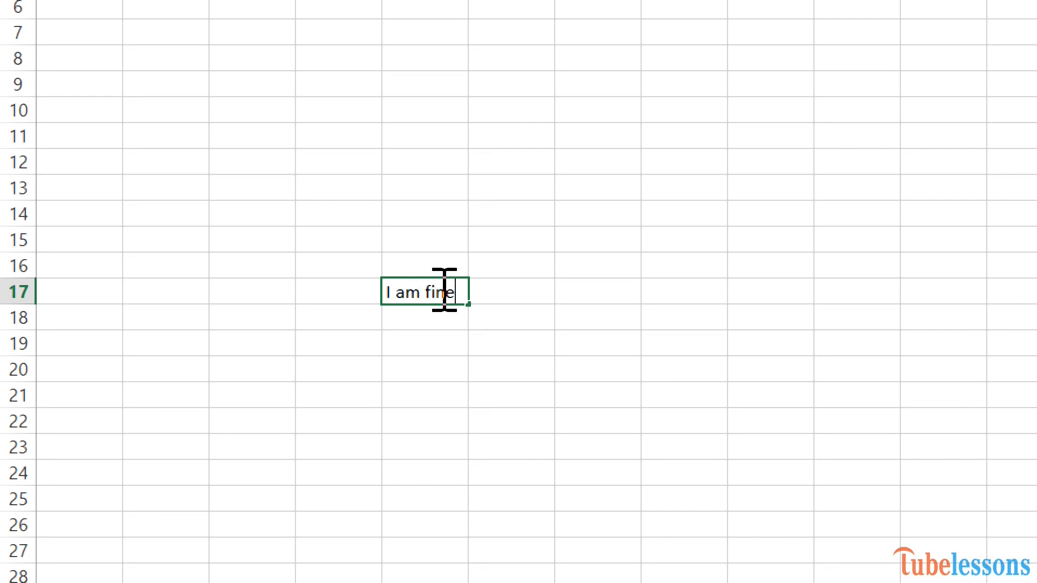
pyautogui.press('Return')
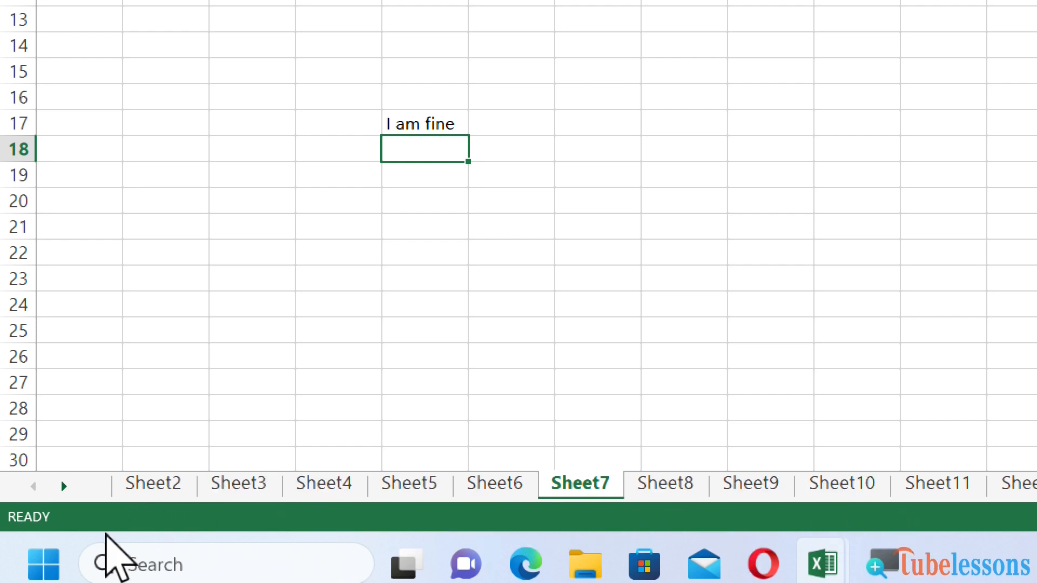
# Step: Activate Sheet8 from the full sheet list behind the tab navigation arrows
pyautogui.click(63, 486)
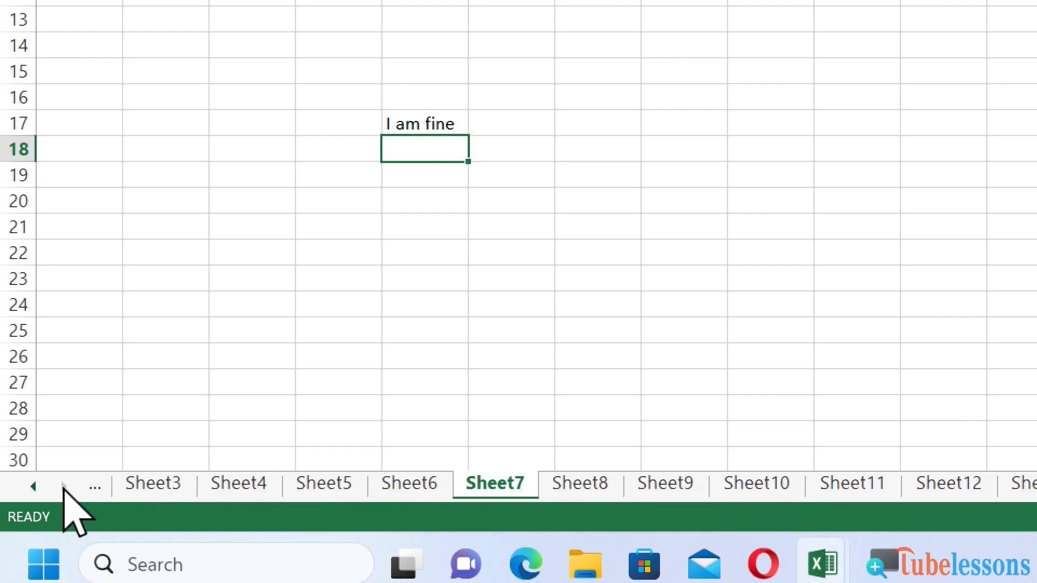
pyautogui.click(32, 486)
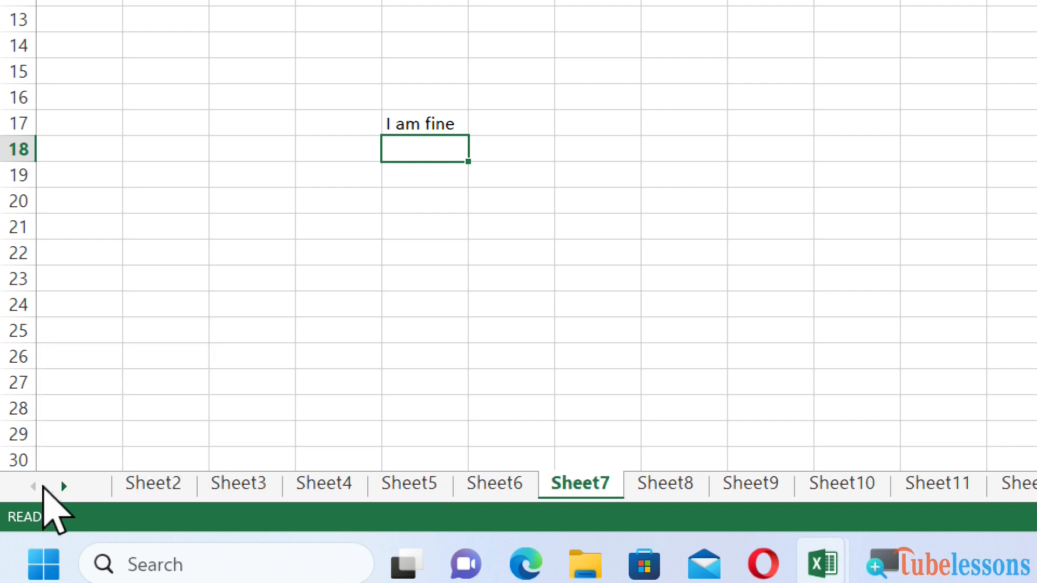
pyautogui.rightClick(51, 486)
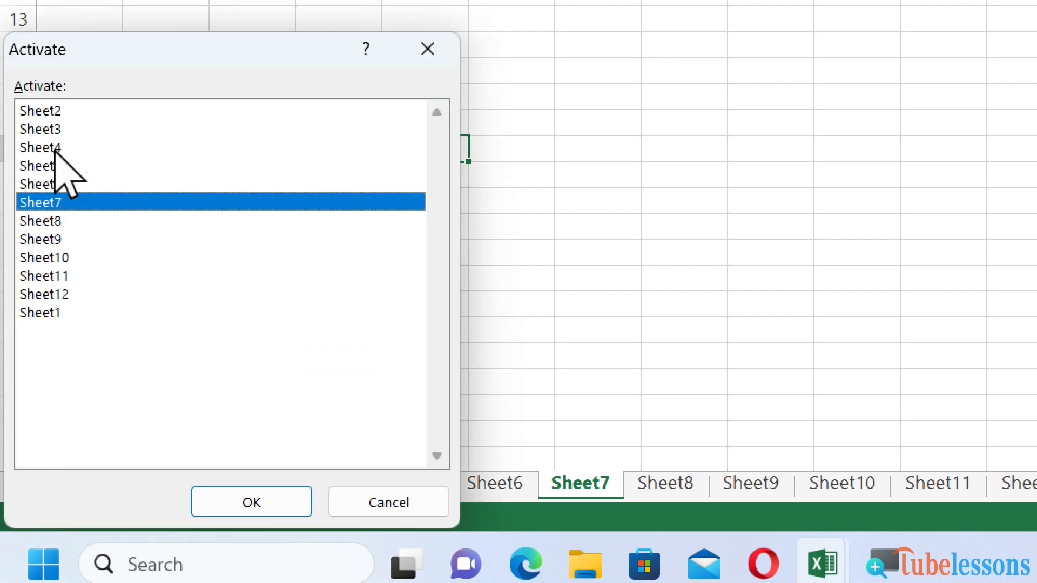
pyautogui.click(30, 220)
pyautogui.click(258, 508)
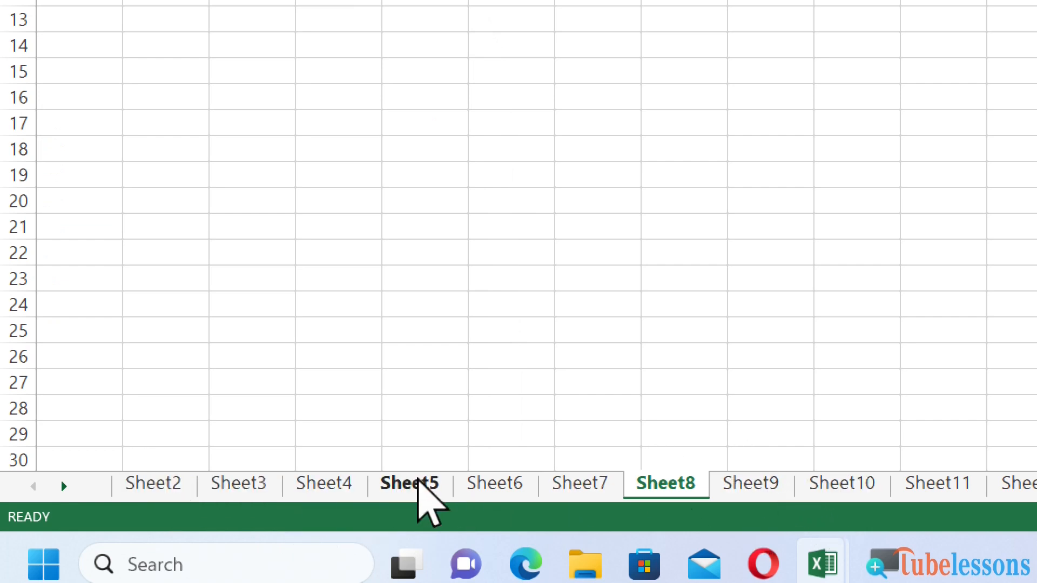
# Step: Rename Sheet6 to change_sheet6, then return to Sheet7
pyautogui.rightClick(509, 474)
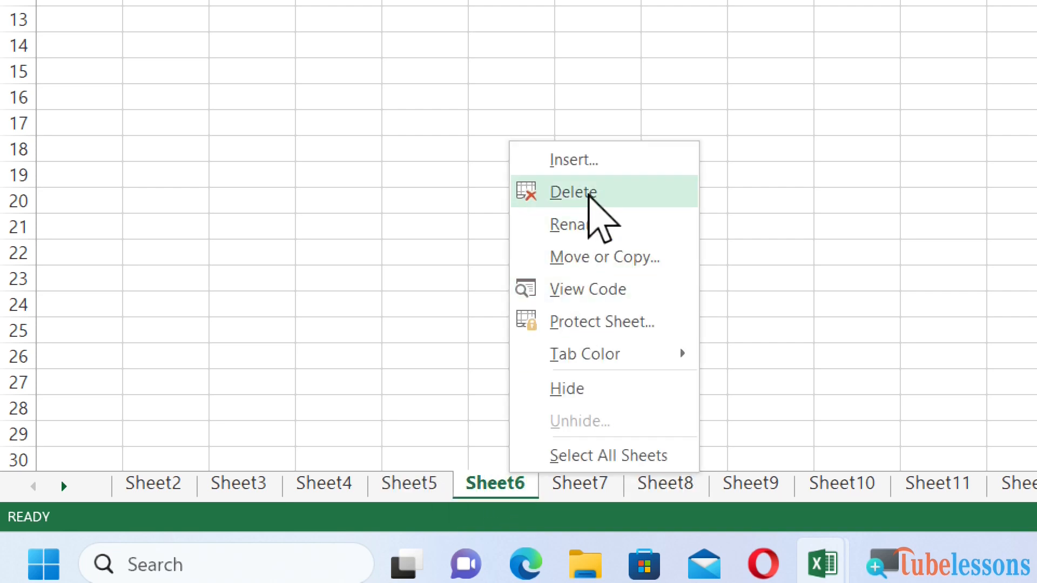
pyautogui.click(610, 224)
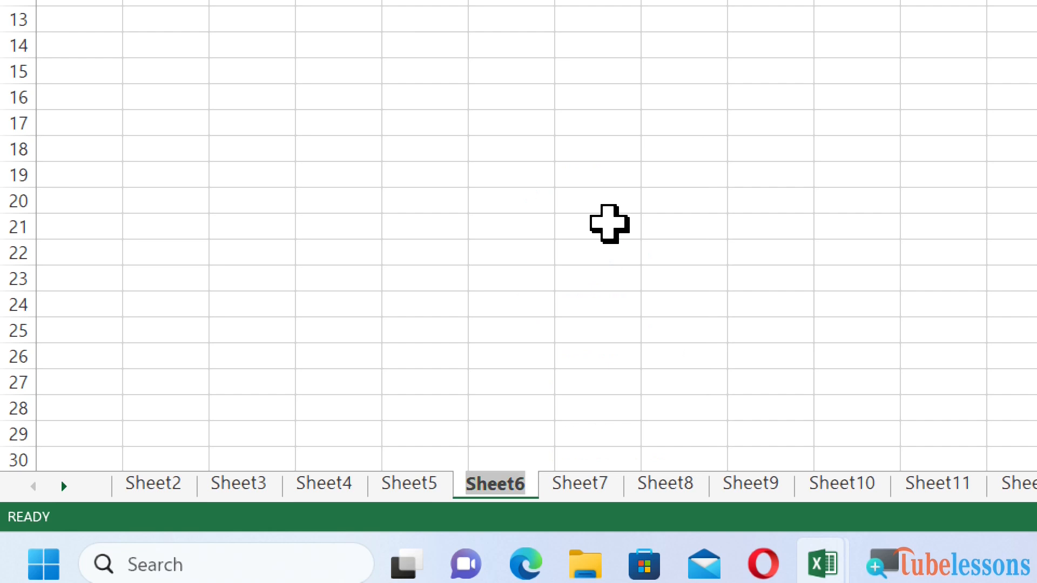
pyautogui.write('cha')
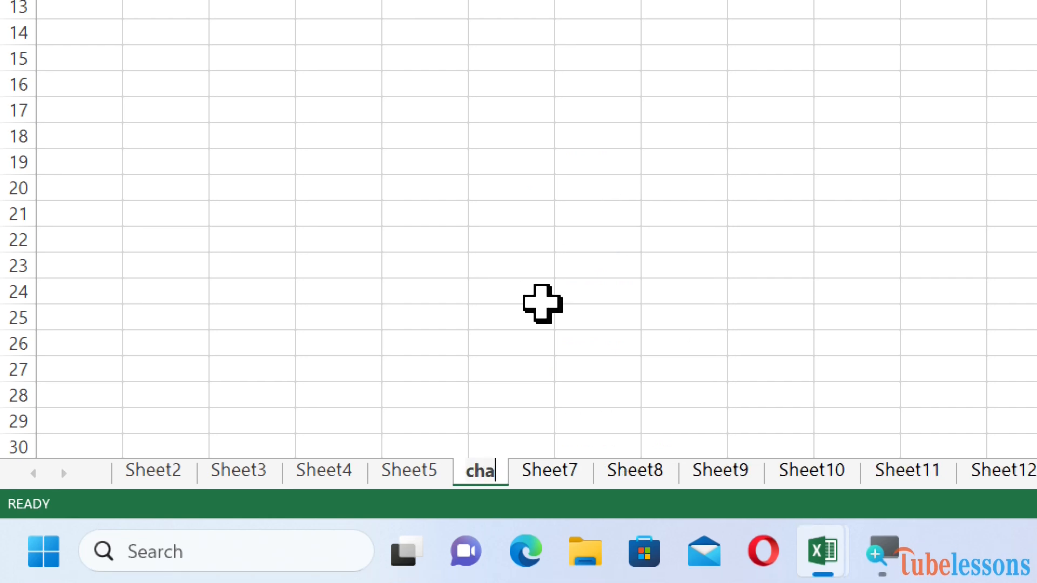
pyautogui.write('nge_c')
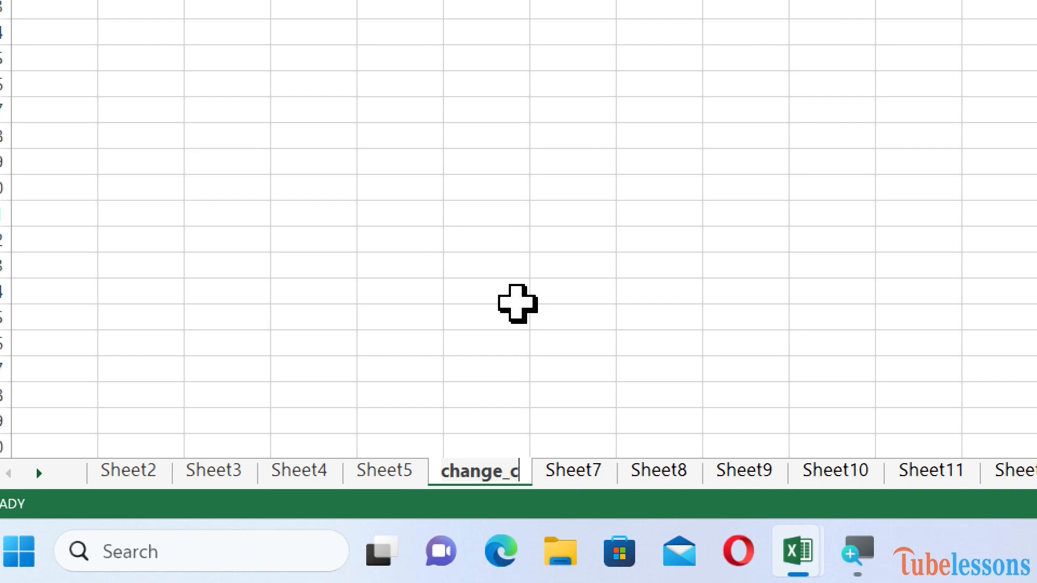
pyautogui.press('BackSpace')
pyautogui.write('shee')
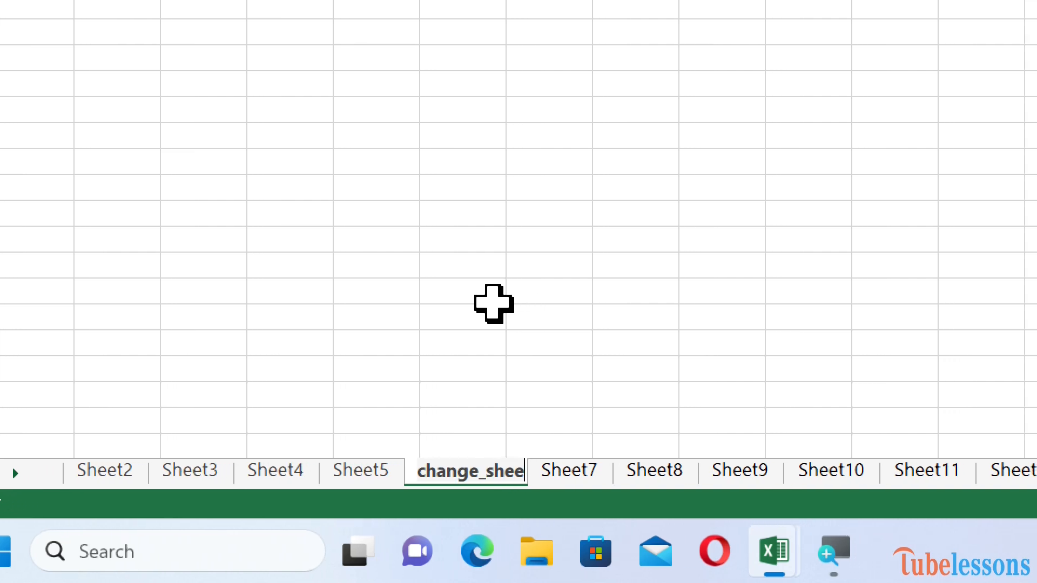
pyautogui.write('t6')
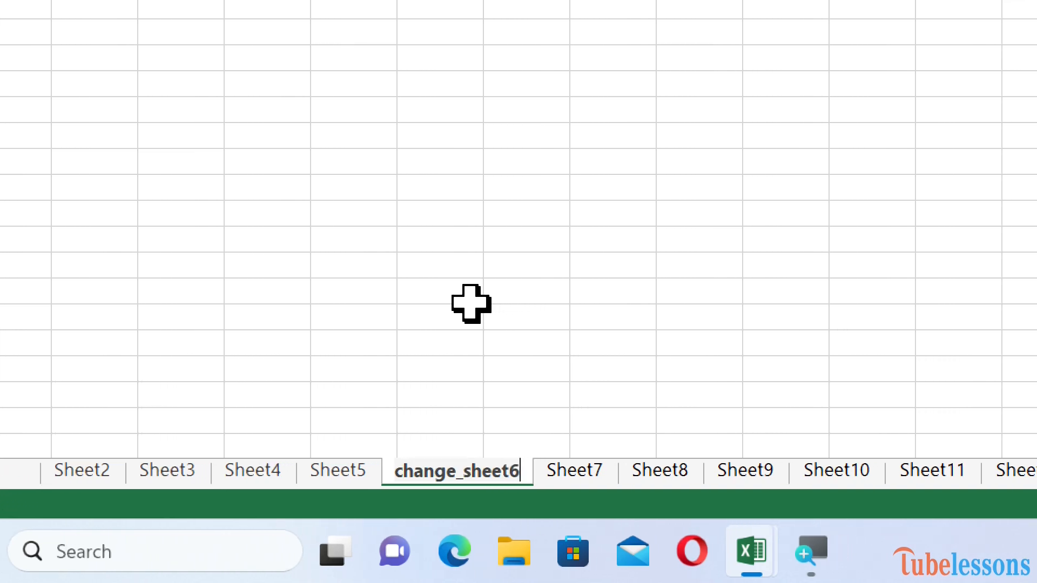
pyautogui.press('Return')
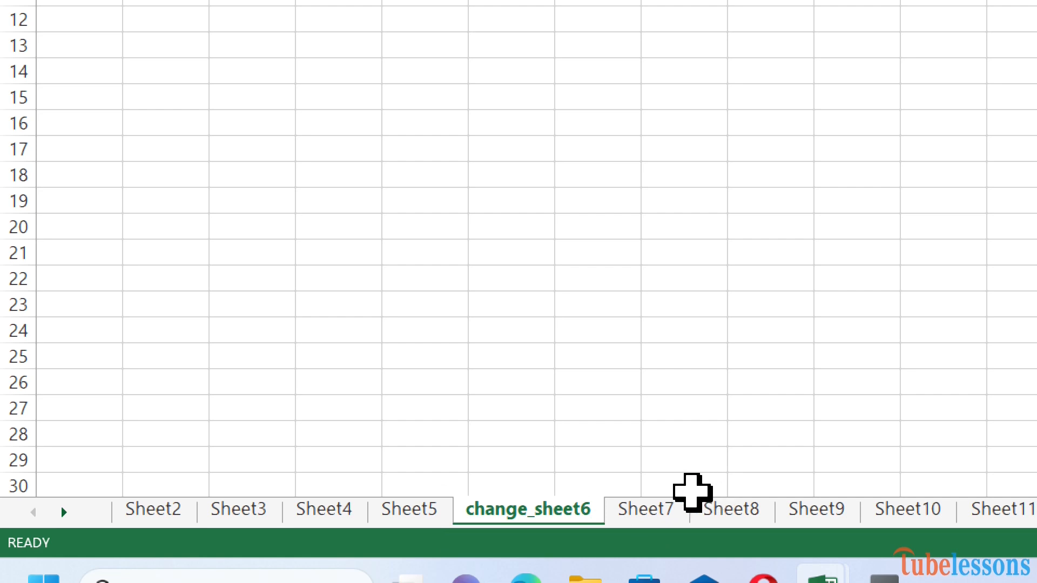
pyautogui.click(673, 509)
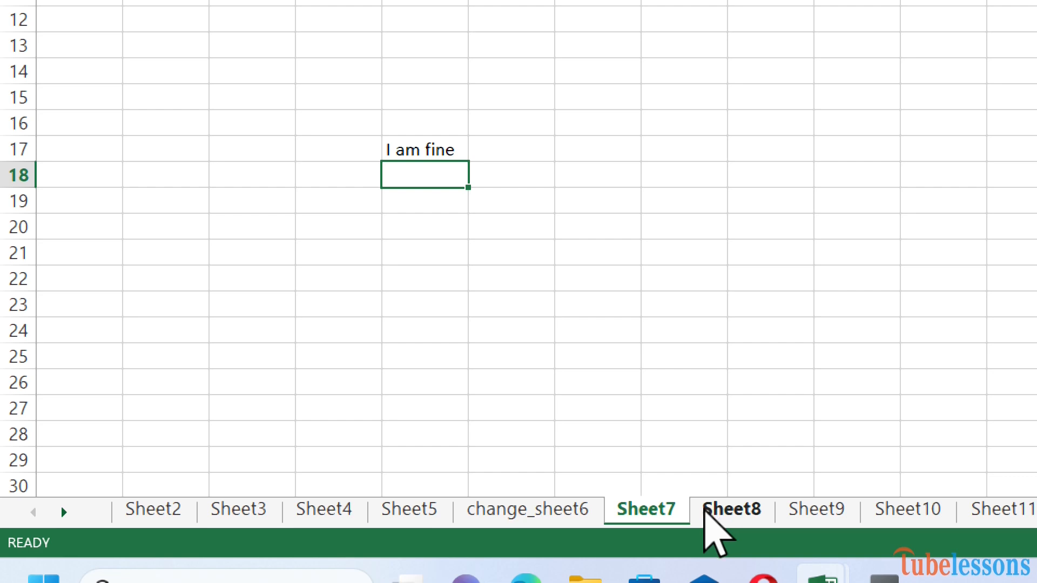
# Step: Move Sheet7 to a new workbook, choosing (new book) as the Move or Copy destination
pyautogui.rightClick(651, 513)
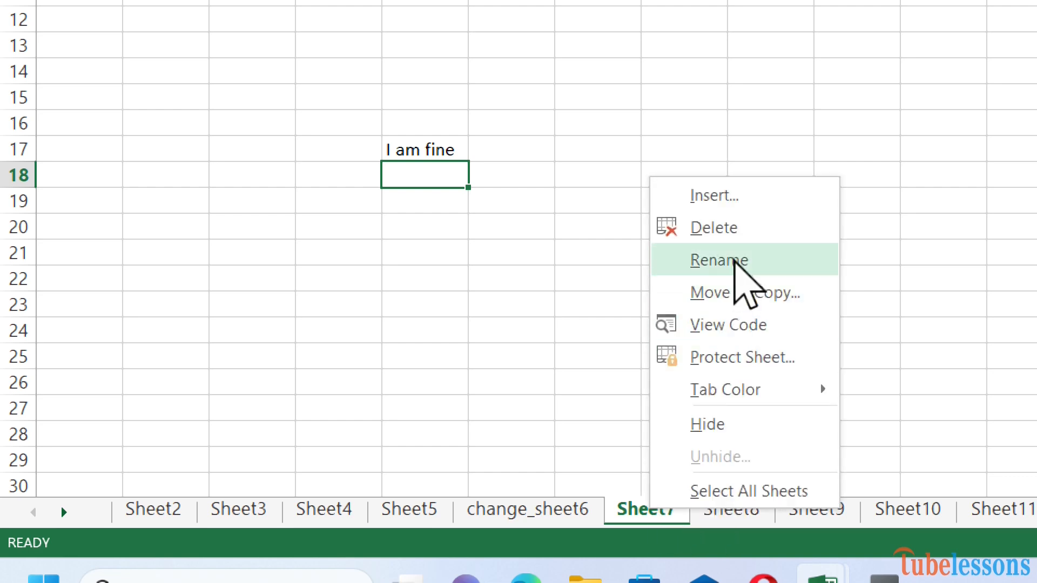
pyautogui.click(735, 294)
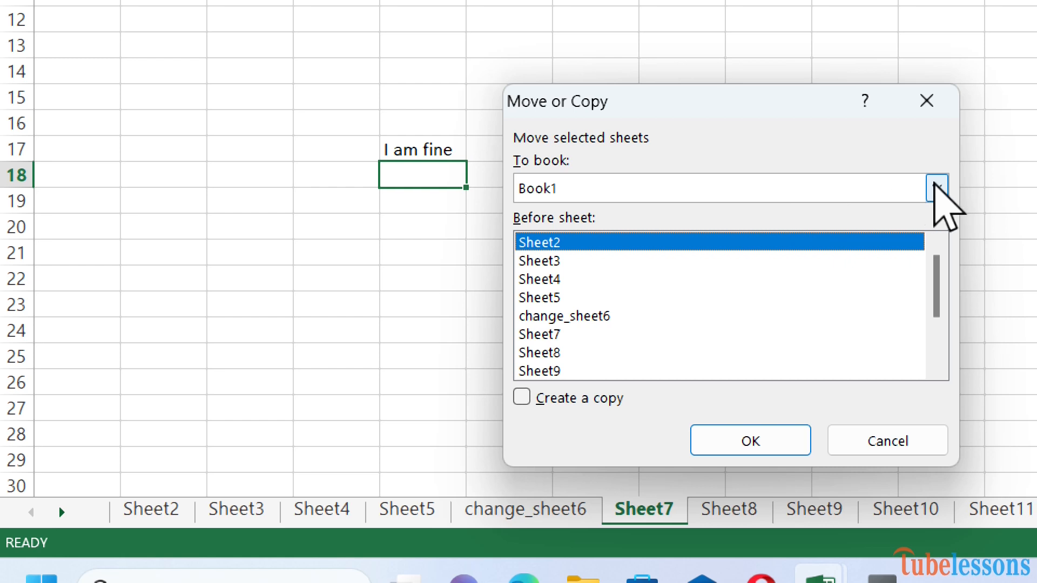
pyautogui.click(939, 188)
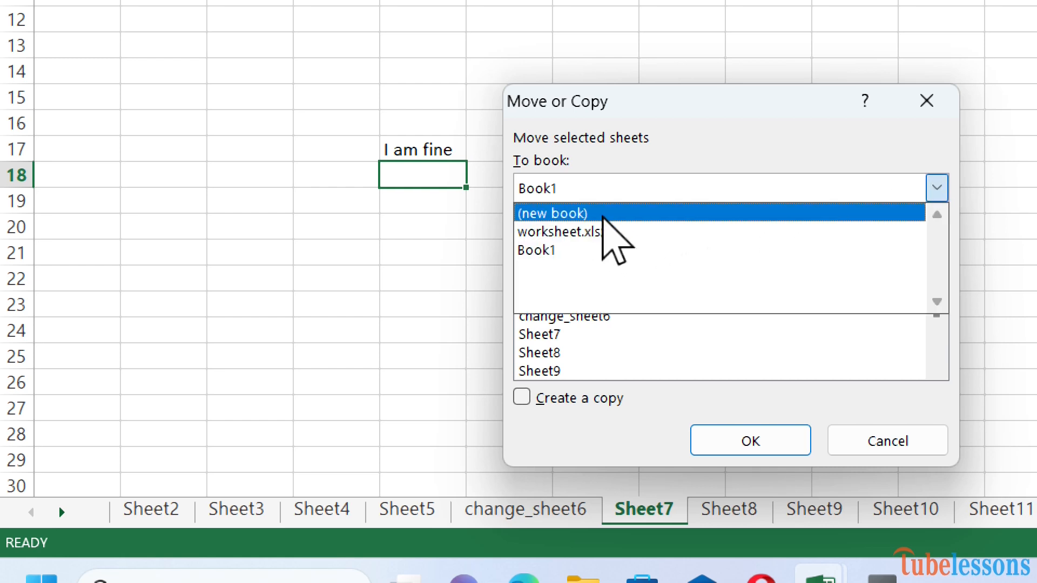
pyautogui.click(603, 214)
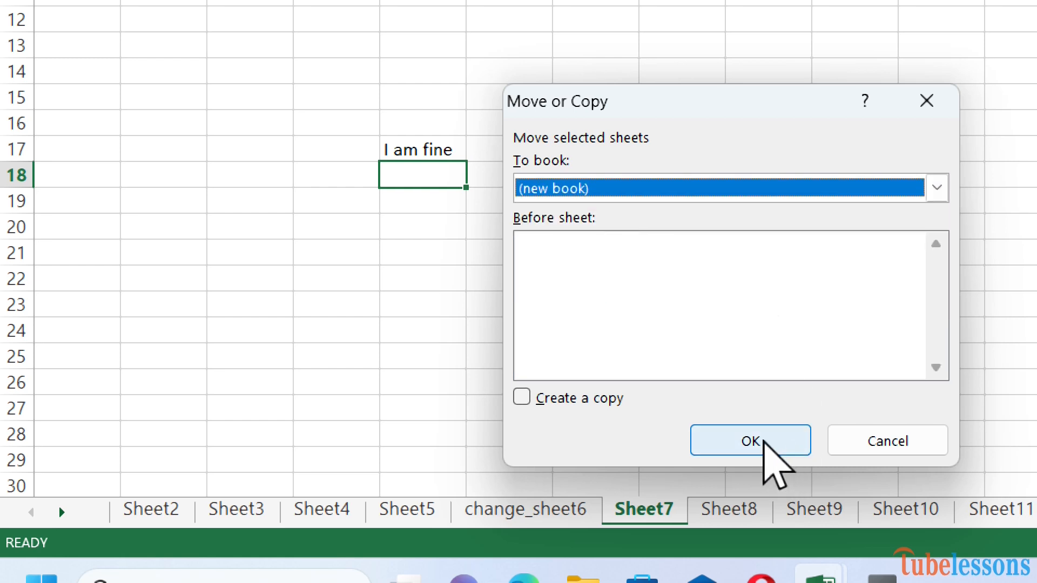
pyautogui.click(766, 444)
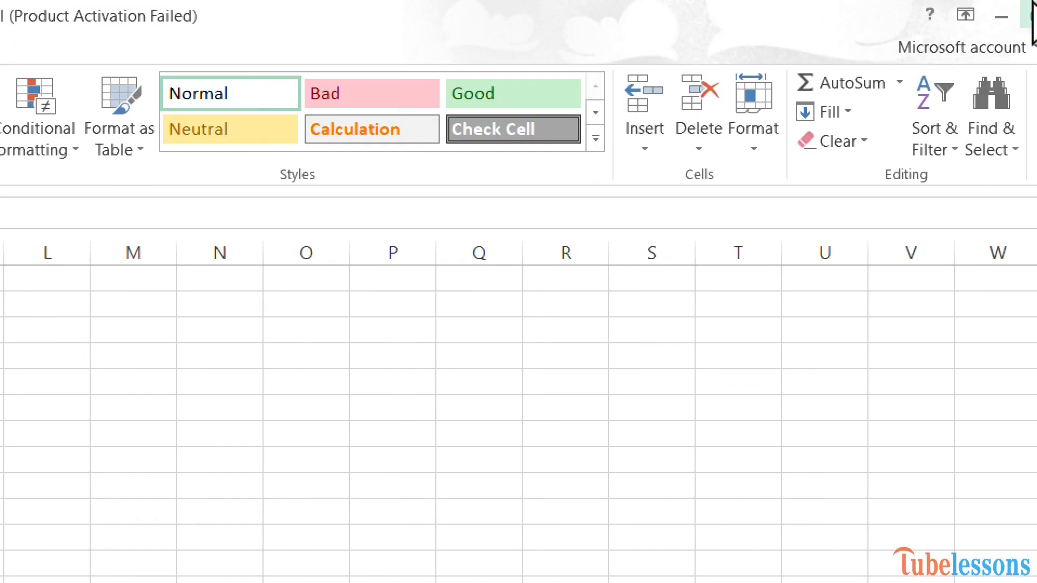
# Step: Close the new workbook without saving and type Sheet10 into a cell on Sheet10
pyautogui.click(1019, 14)
pyautogui.click(219, 519)
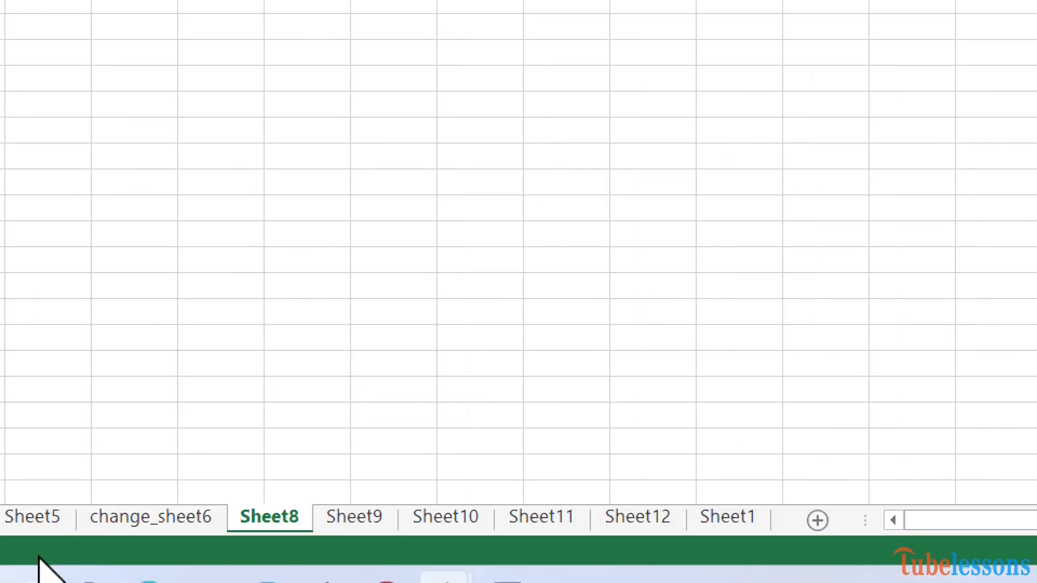
pyautogui.click(438, 517)
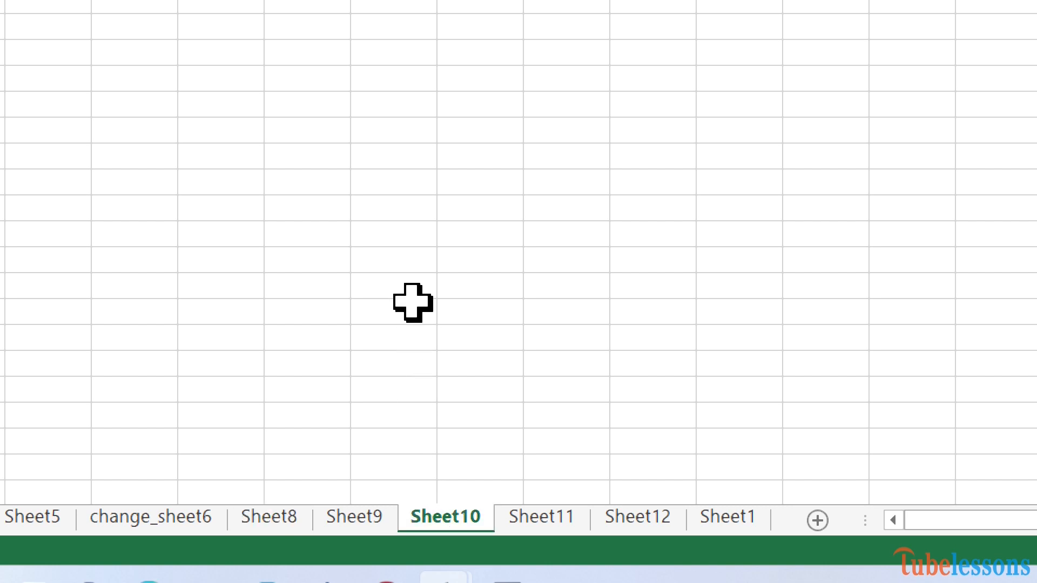
pyautogui.write('S')
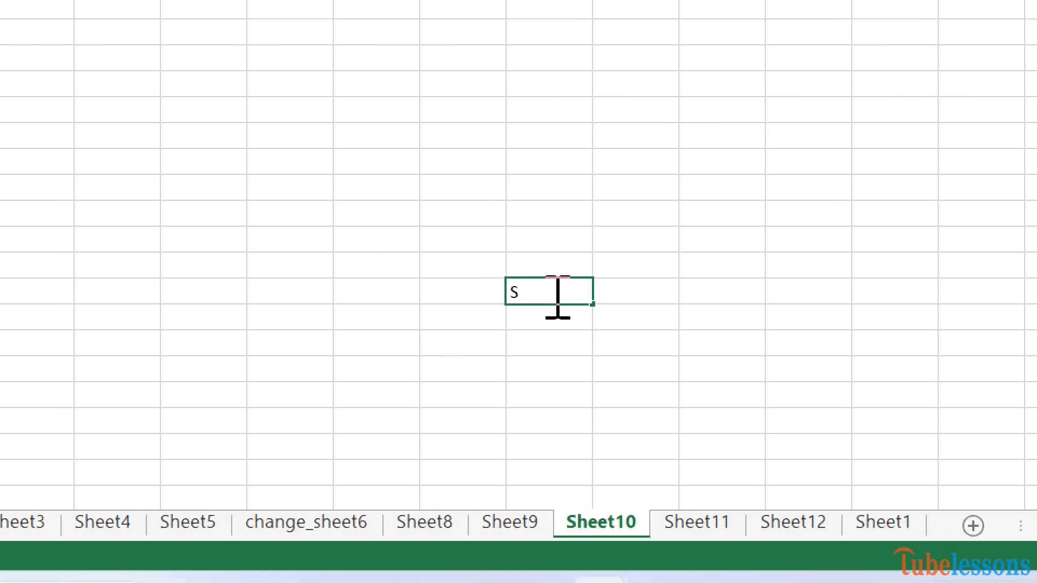
pyautogui.write('heet10')
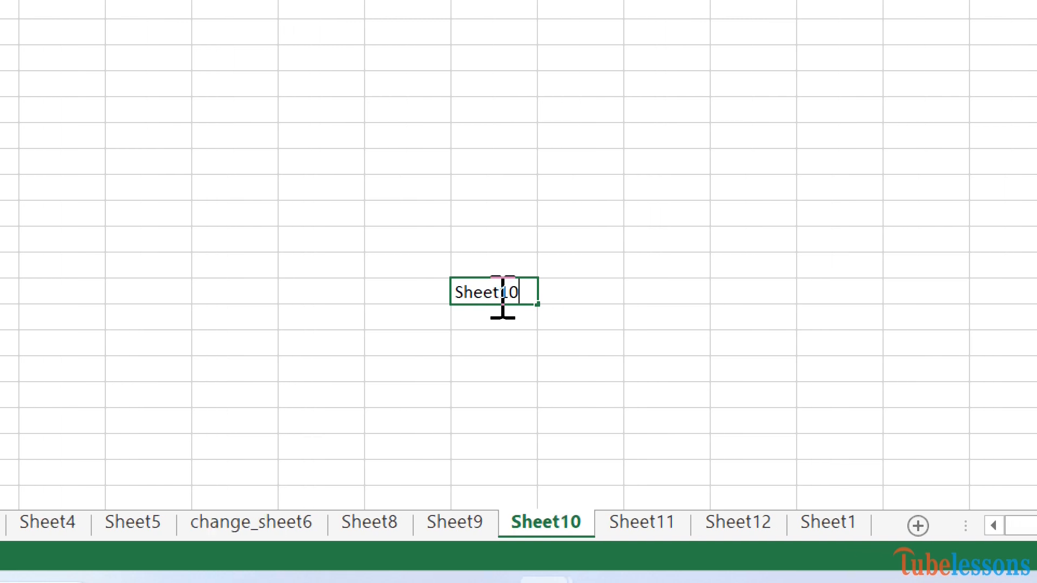
pyautogui.click(497, 338)
# Step: Move Sheet10 within Book1 so it sits before Sheet9
pyautogui.rightClick(540, 521)
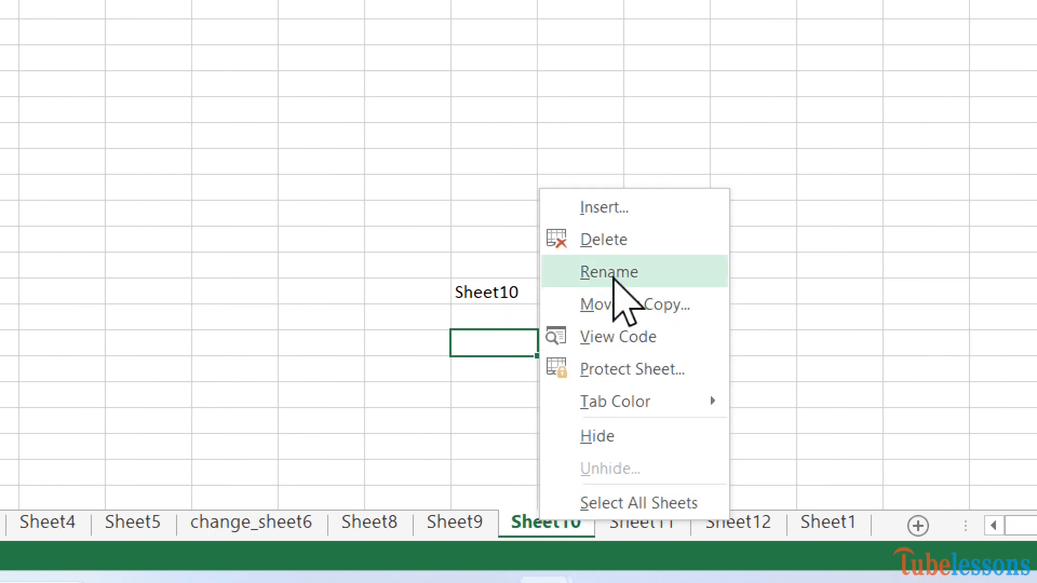
pyautogui.click(626, 303)
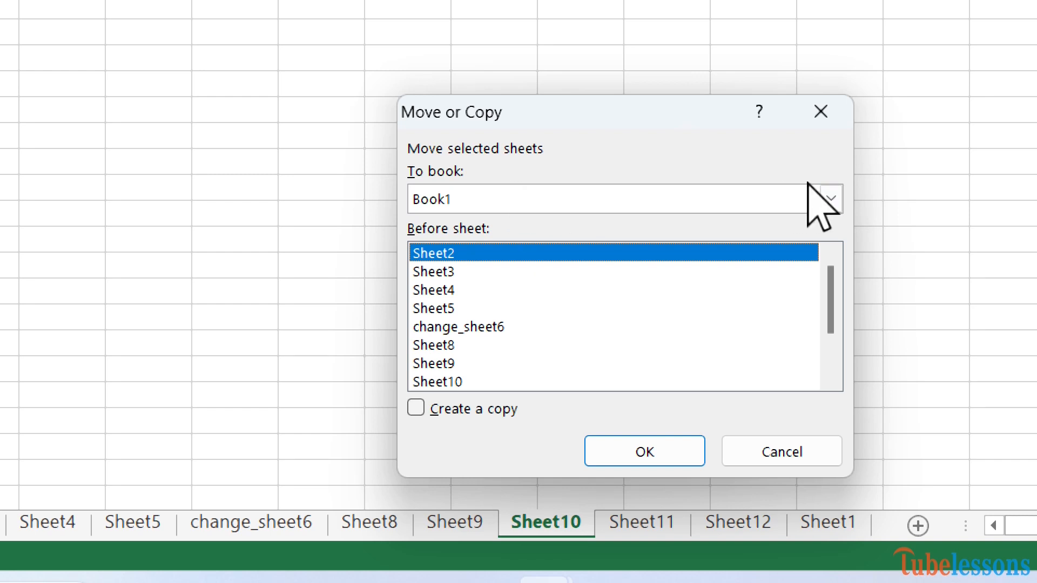
pyautogui.click(826, 187)
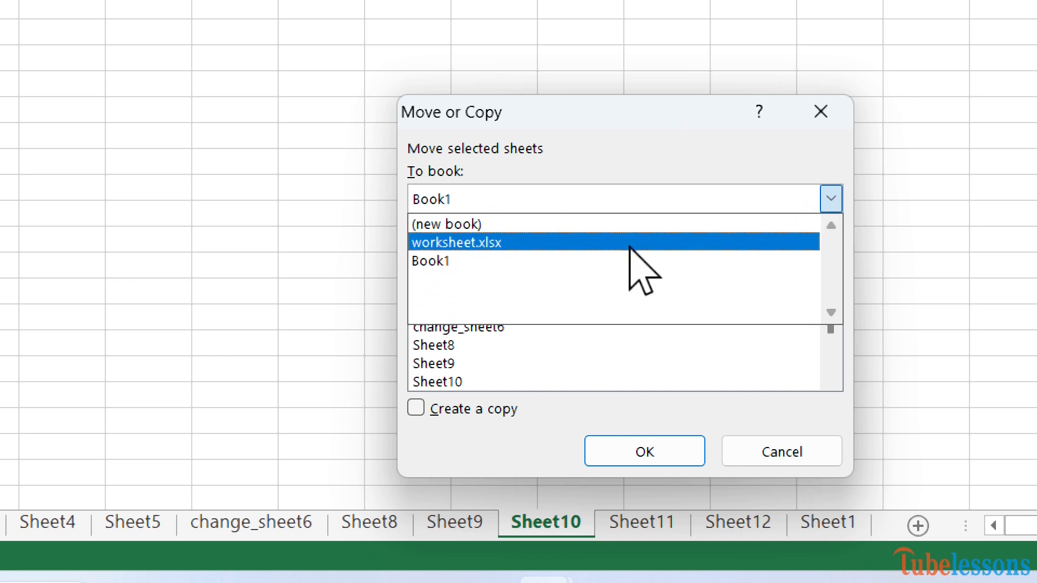
pyautogui.click(483, 259)
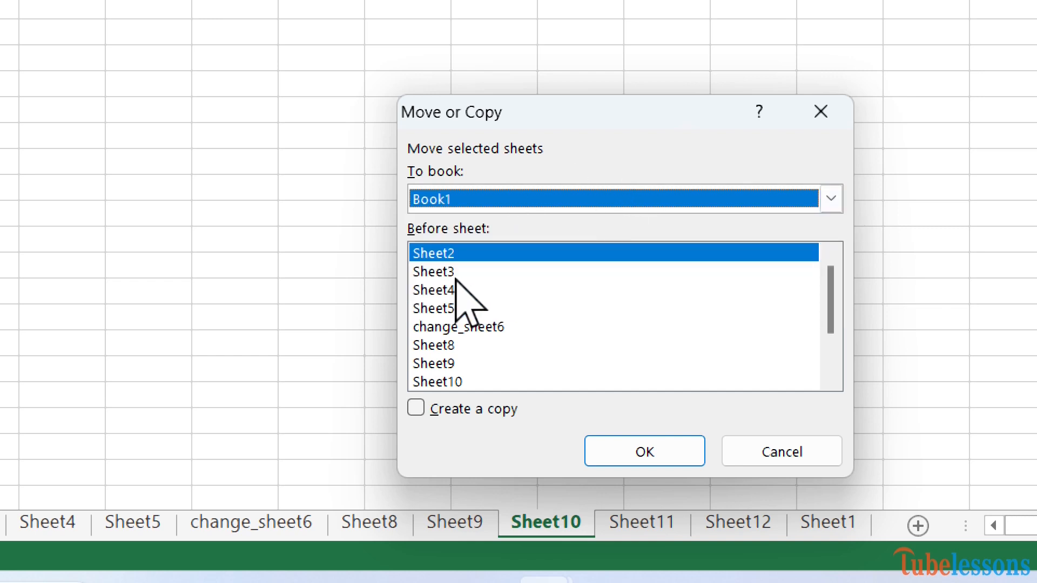
pyautogui.click(459, 363)
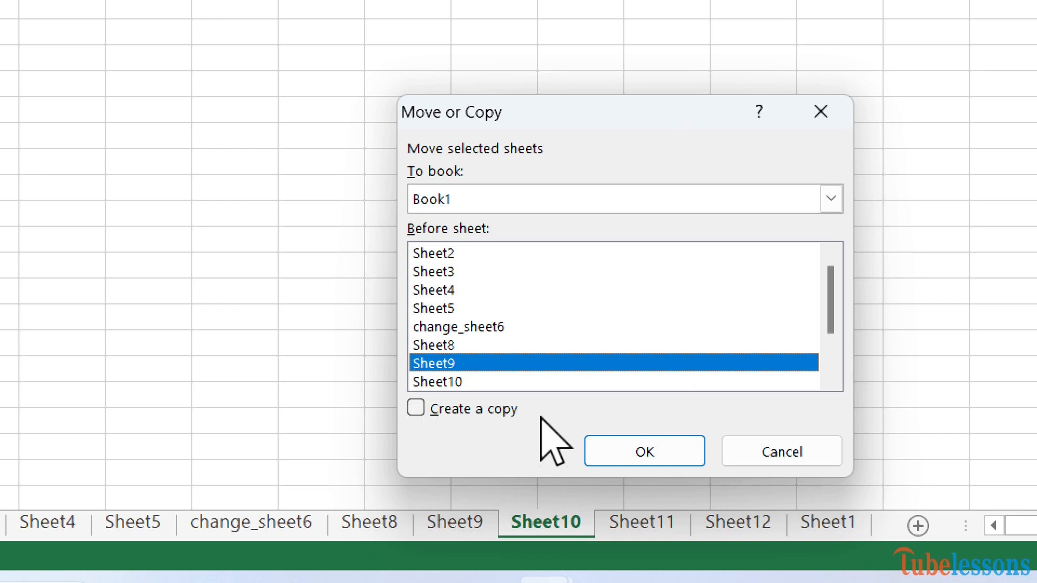
pyautogui.click(621, 441)
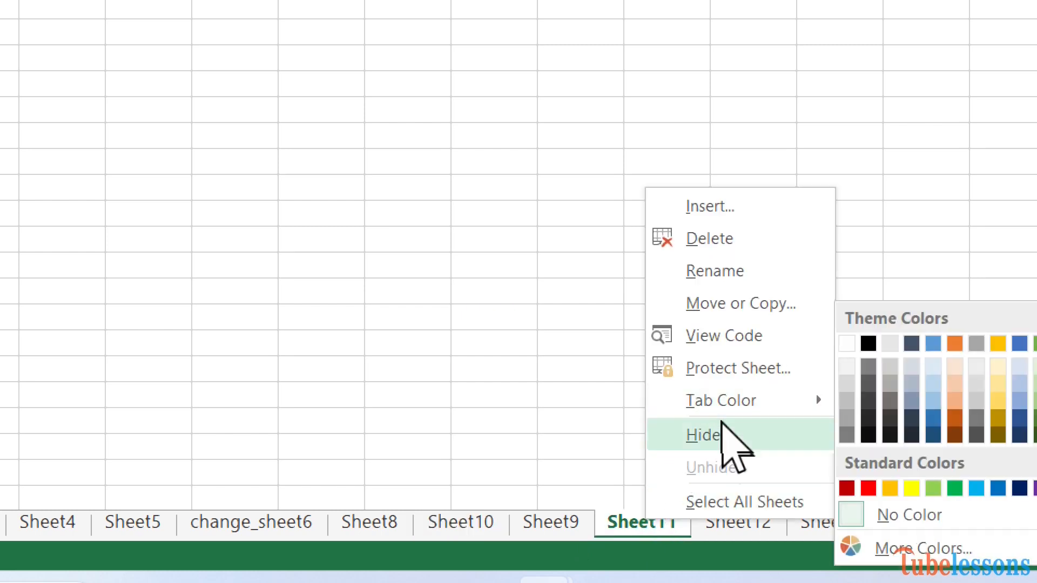
# Step: Hide Sheet11, unhide it from Sheet9's tab menu, then show Sheet12
pyautogui.click(727, 435)
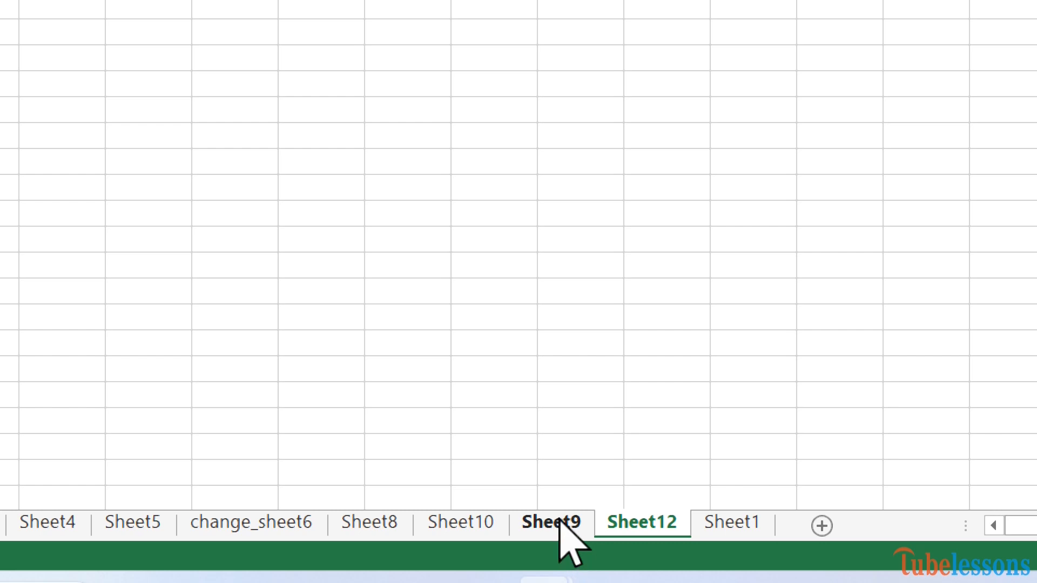
pyautogui.rightClick(560, 523)
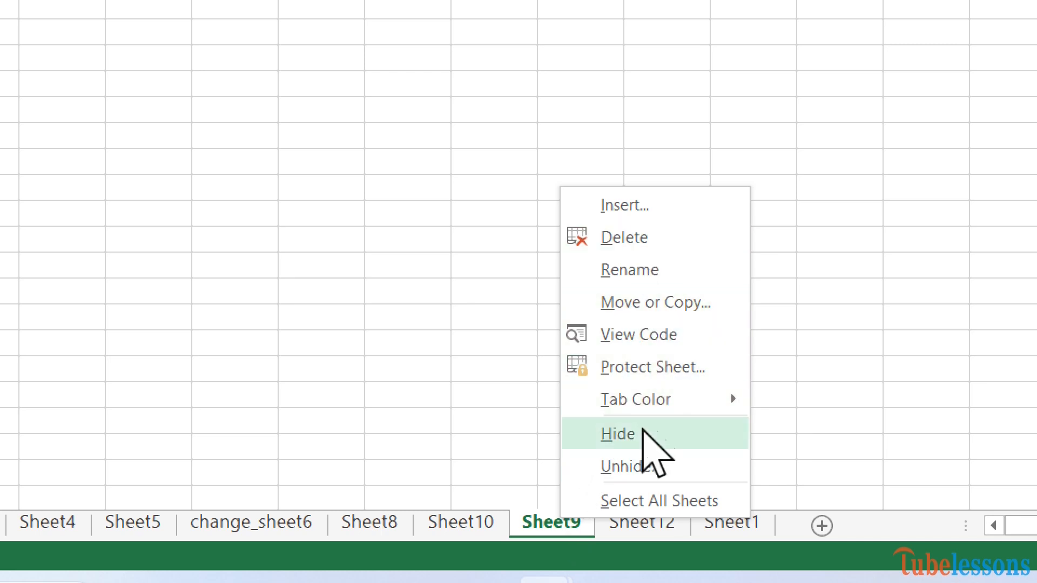
pyautogui.click(637, 467)
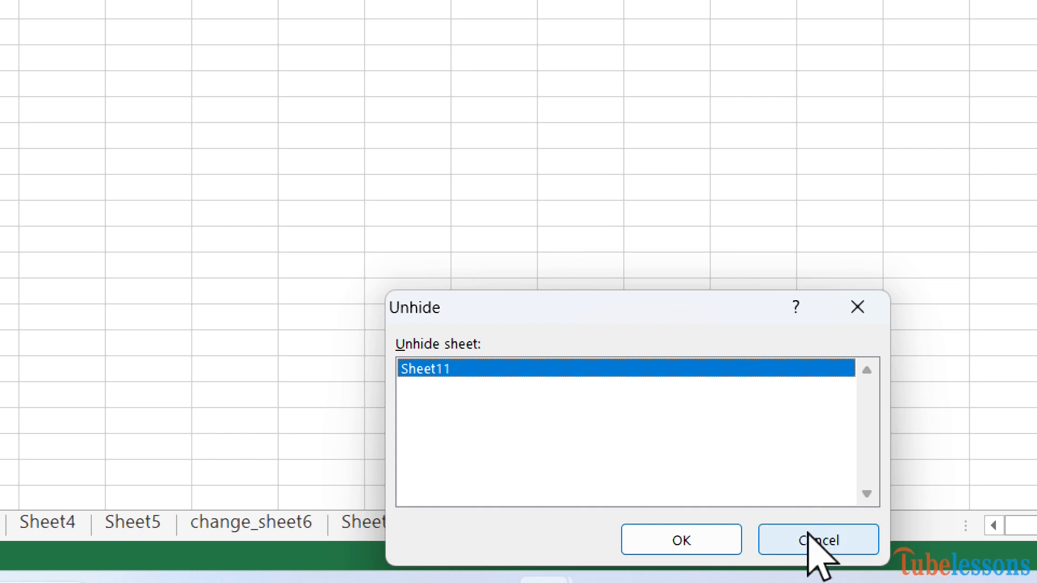
pyautogui.click(692, 536)
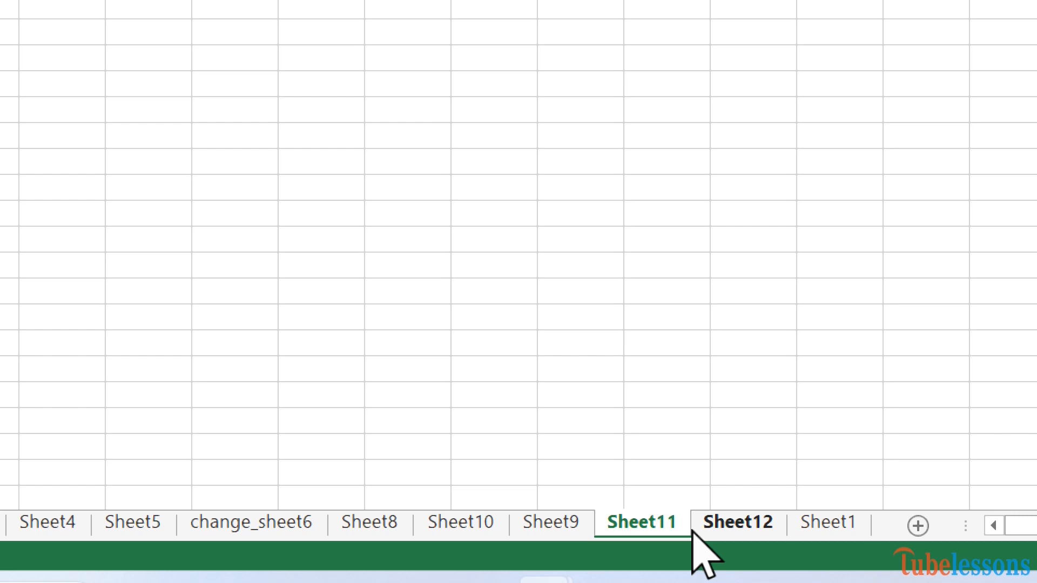
pyautogui.click(748, 528)
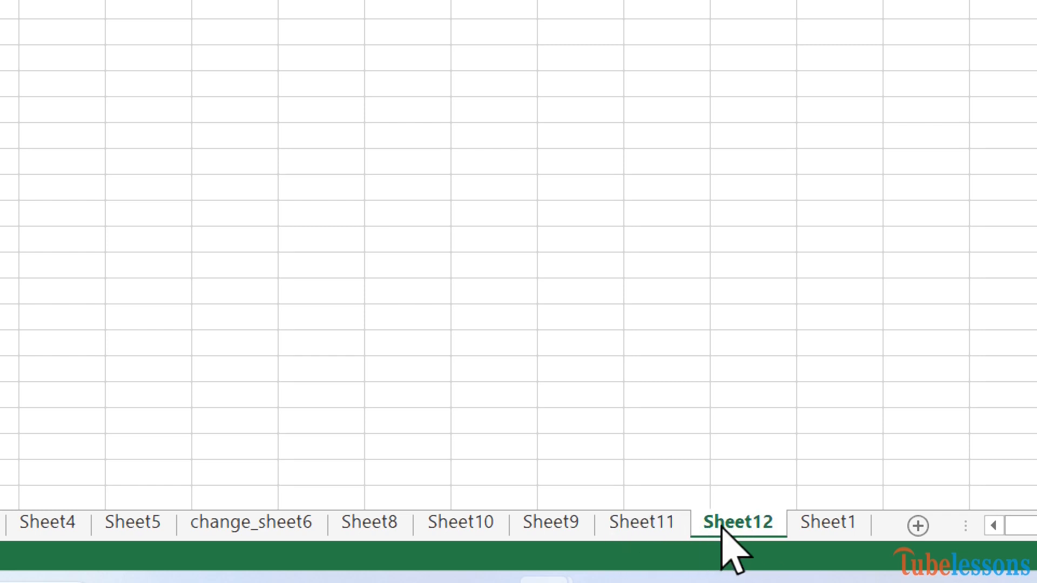
# Step: Color the Sheet12 tab dark blue, then switch to Sheet1
pyautogui.rightClick(723, 529)
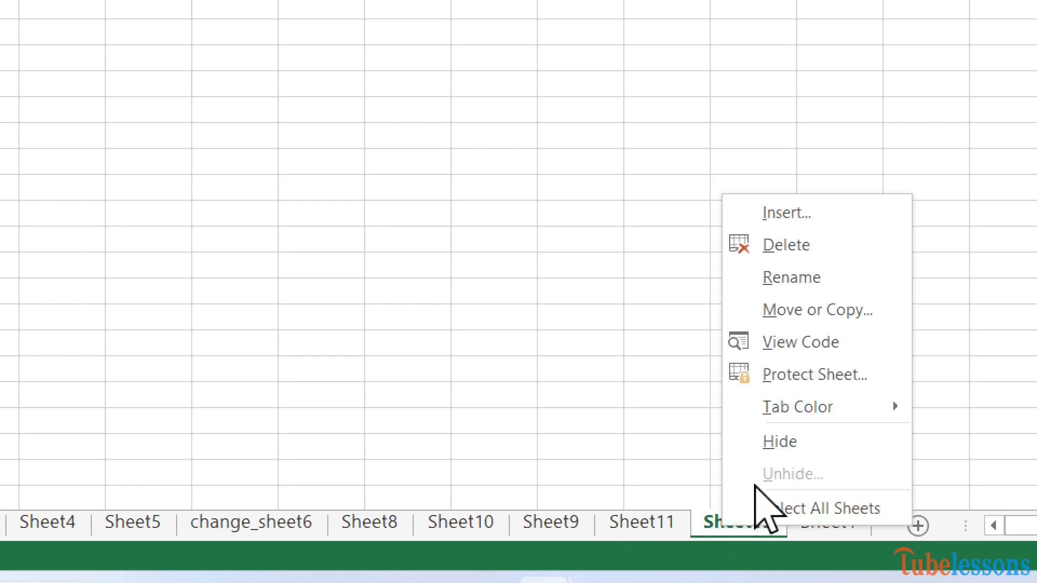
pyautogui.moveTo(834, 414)
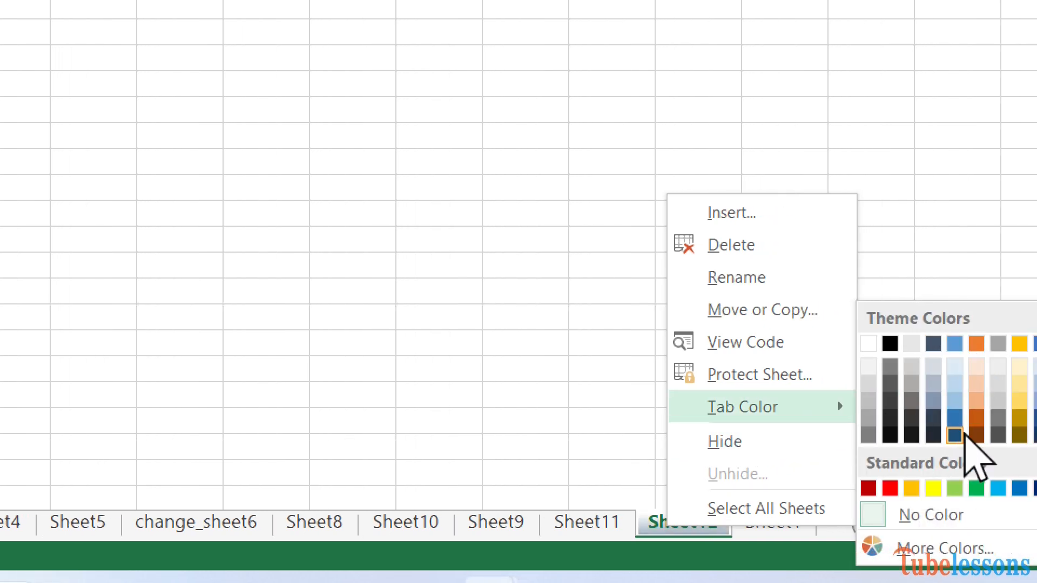
pyautogui.click(956, 436)
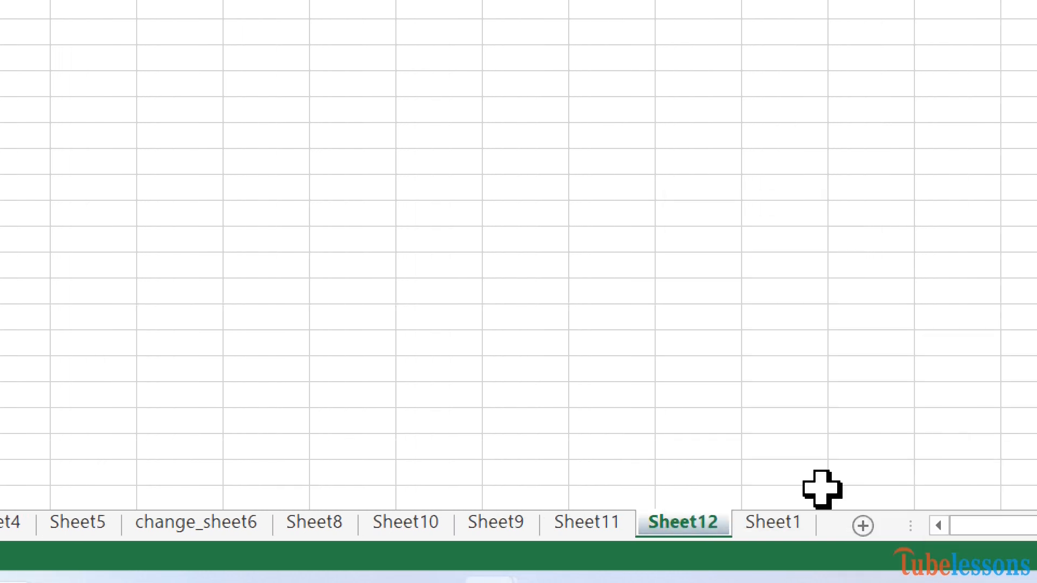
pyautogui.click(785, 529)
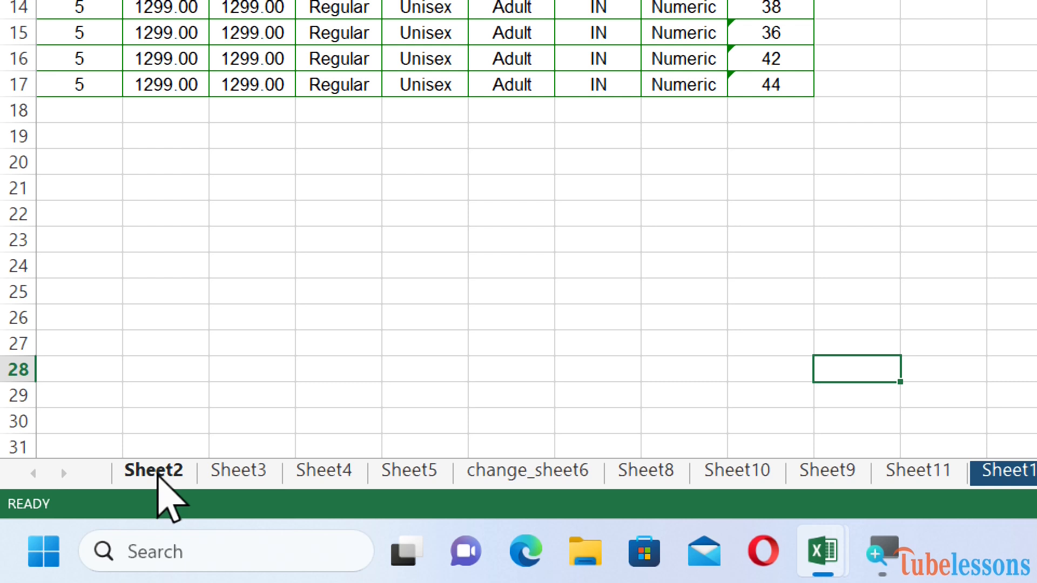
# Step: Group Sheet2 through Sheet5 and enter Template in cell B20, then ungroup
pyautogui.click(157, 474)
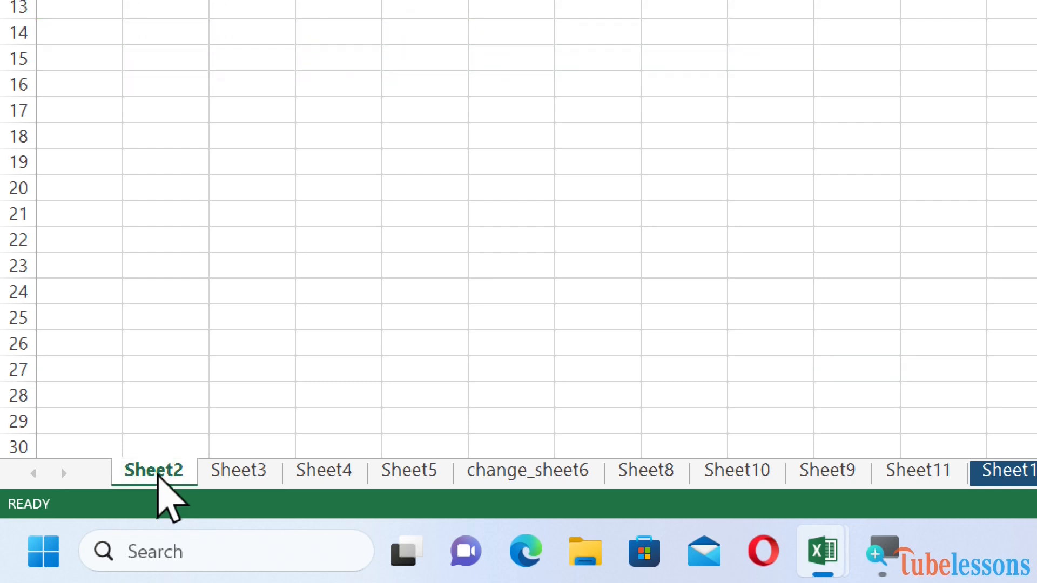
pyautogui.keyDown('ctrl'); pyautogui.click(244, 471); pyautogui.keyUp('ctrl')
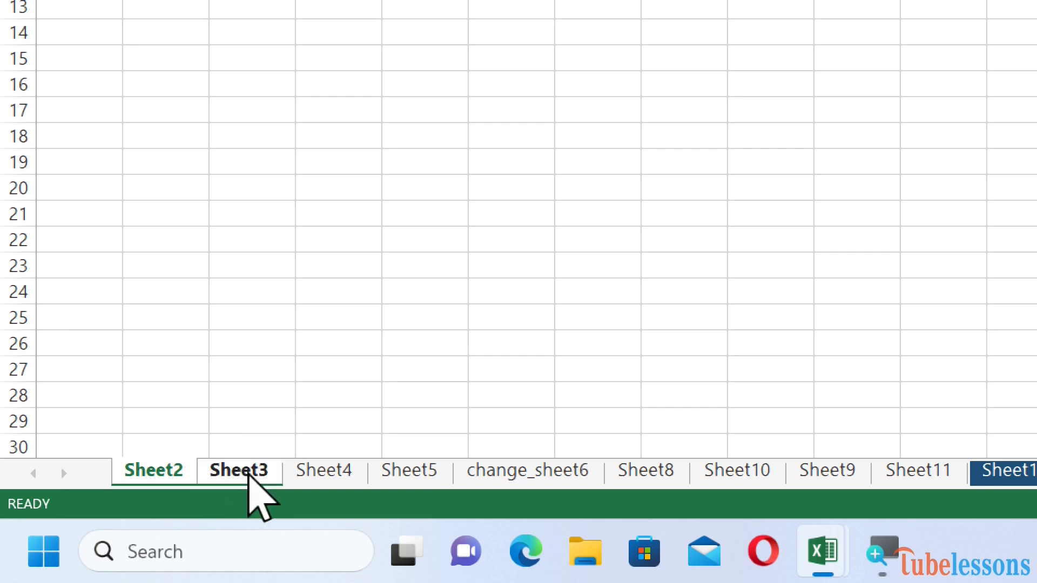
pyautogui.keyDown('ctrl'); pyautogui.click(324, 471); pyautogui.keyUp('ctrl')
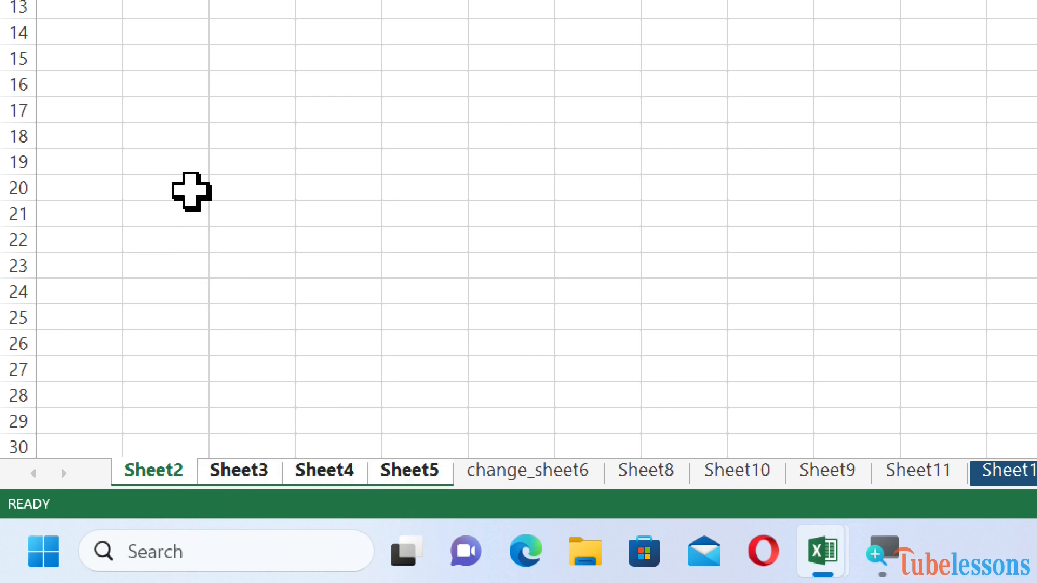
pyautogui.click(190, 190)
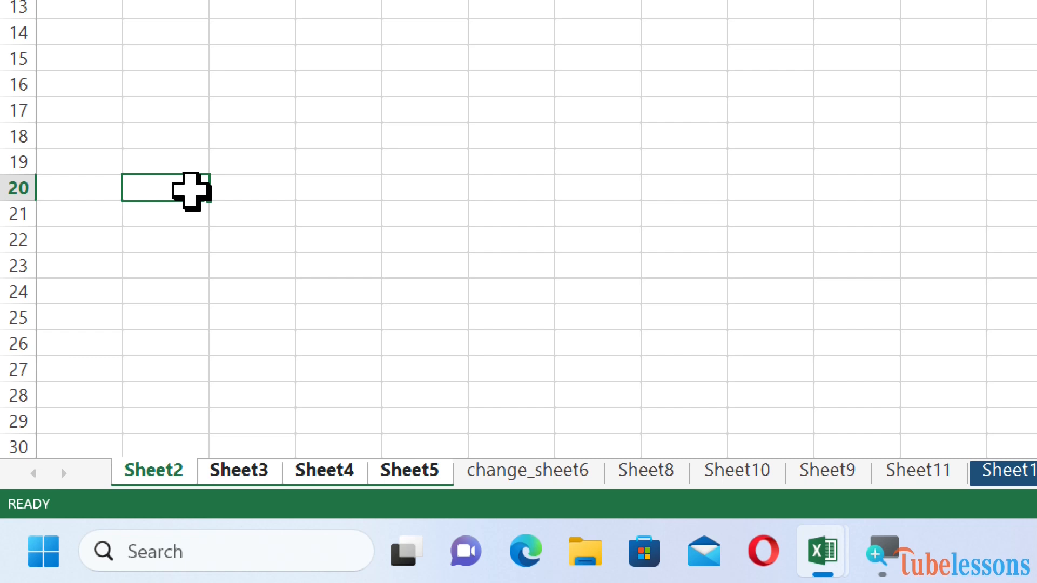
pyautogui.write('Template')
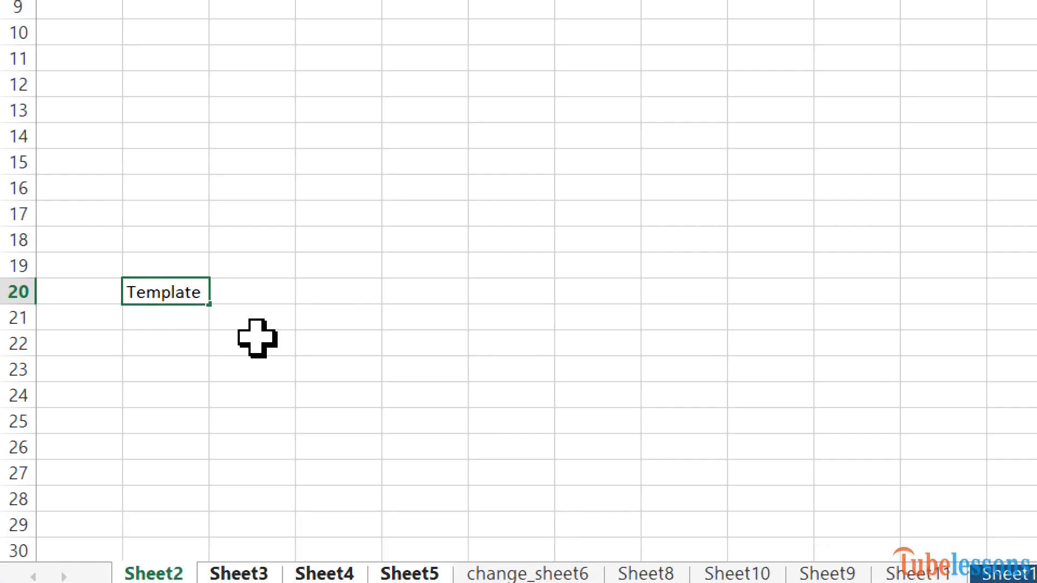
pyautogui.click(534, 575)
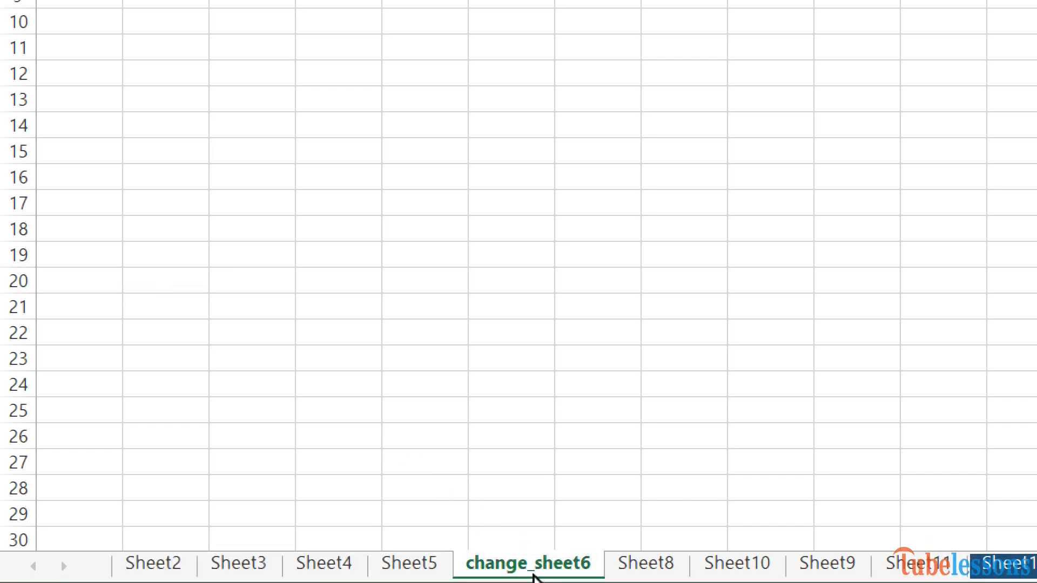
# Step: Confirm that Sheet2, Sheet3, Sheet4 and Sheet5 each show Template in B20
pyautogui.click(162, 546)
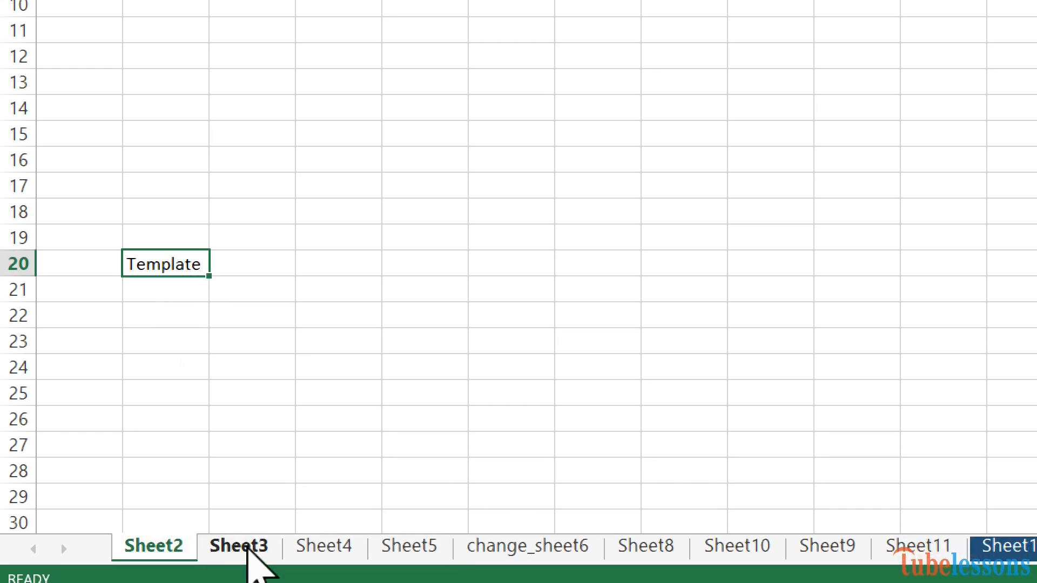
pyautogui.click(247, 547)
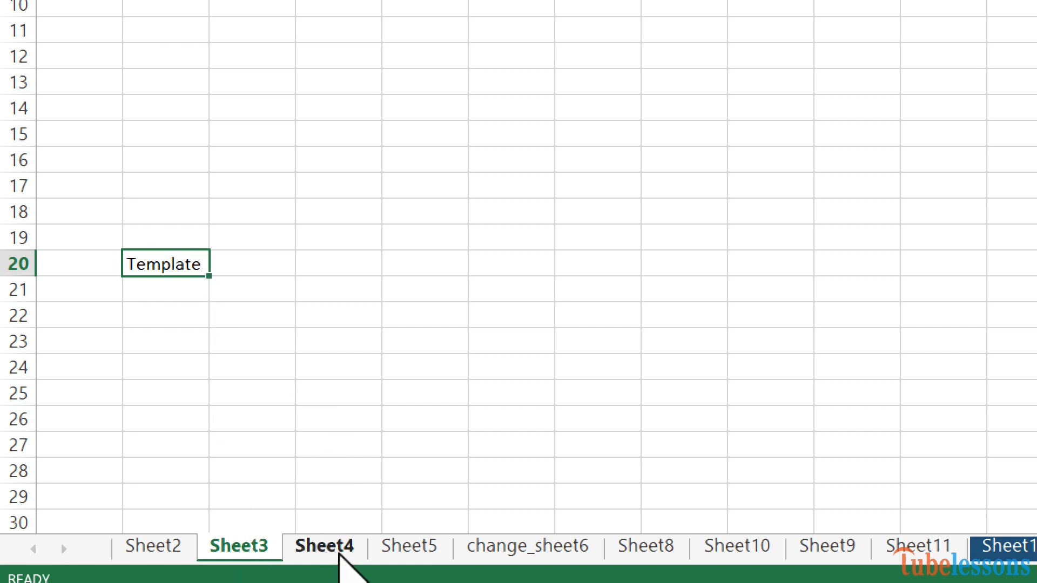
pyautogui.click(339, 549)
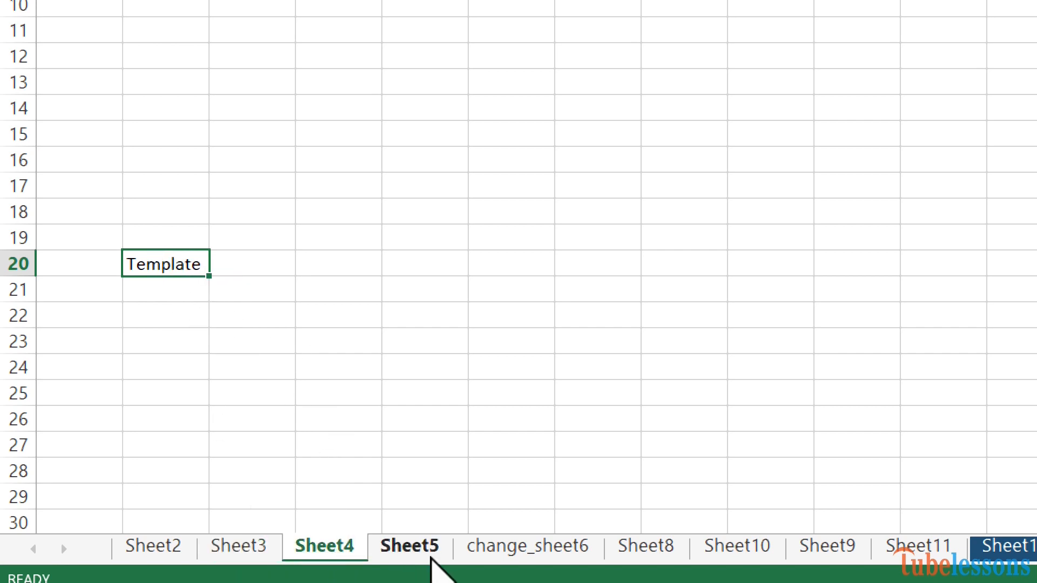
pyautogui.click(427, 549)
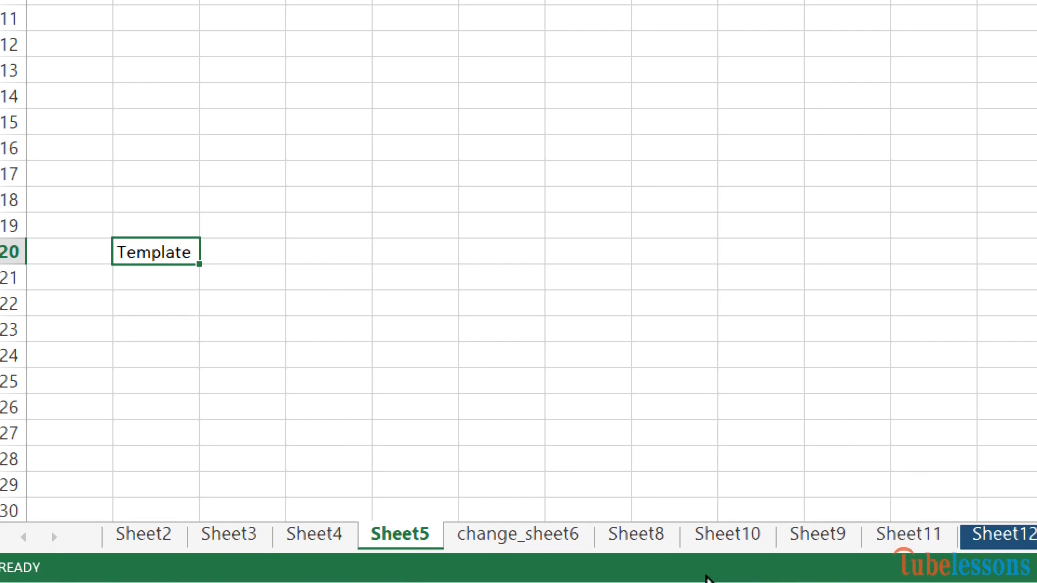
# Step: Delete Sheet8 and return to Sheet1's product data table
pyautogui.click(651, 535)
pyautogui.rightClick(651, 535)
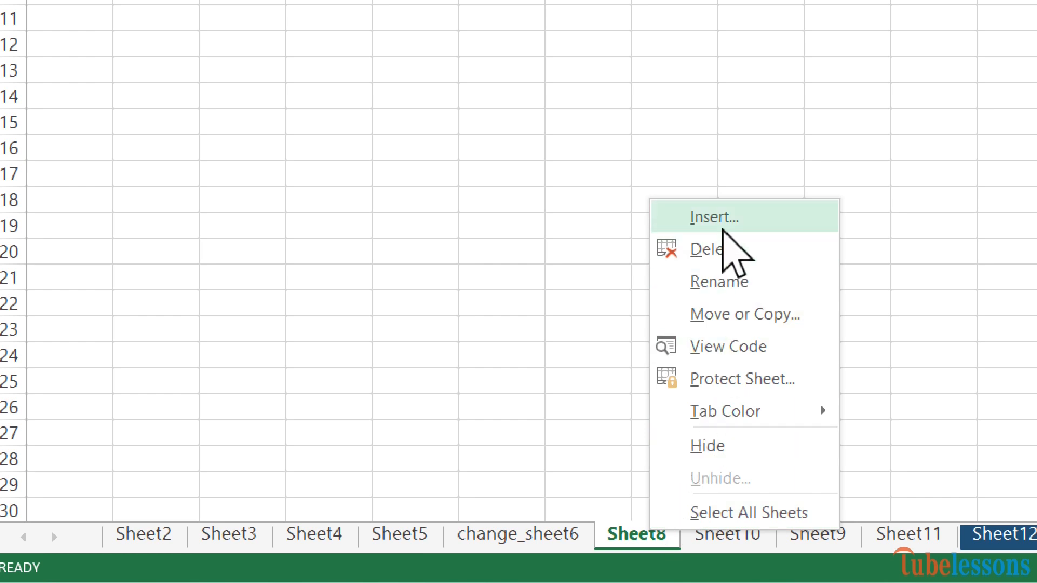
pyautogui.click(723, 240)
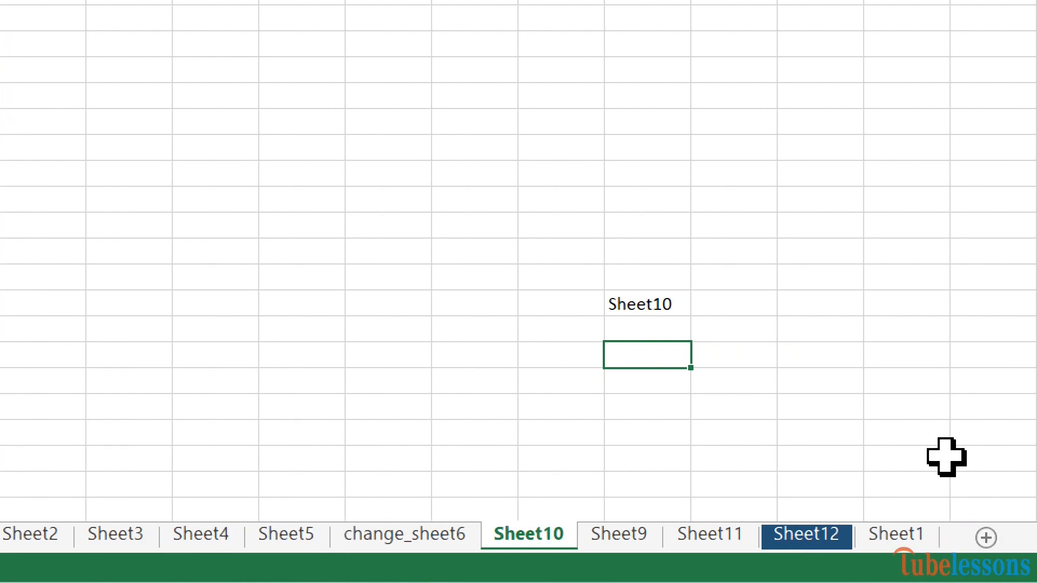
pyautogui.click(914, 538)
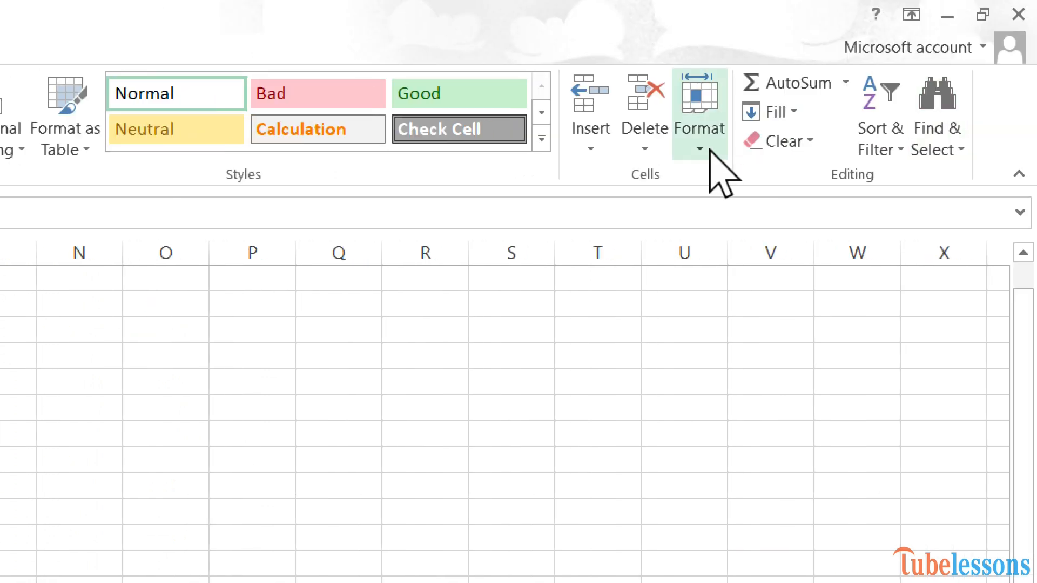
# Step: Protect Sheet1 with a password, confirm it, then select cell B7
pyautogui.click(701, 148)
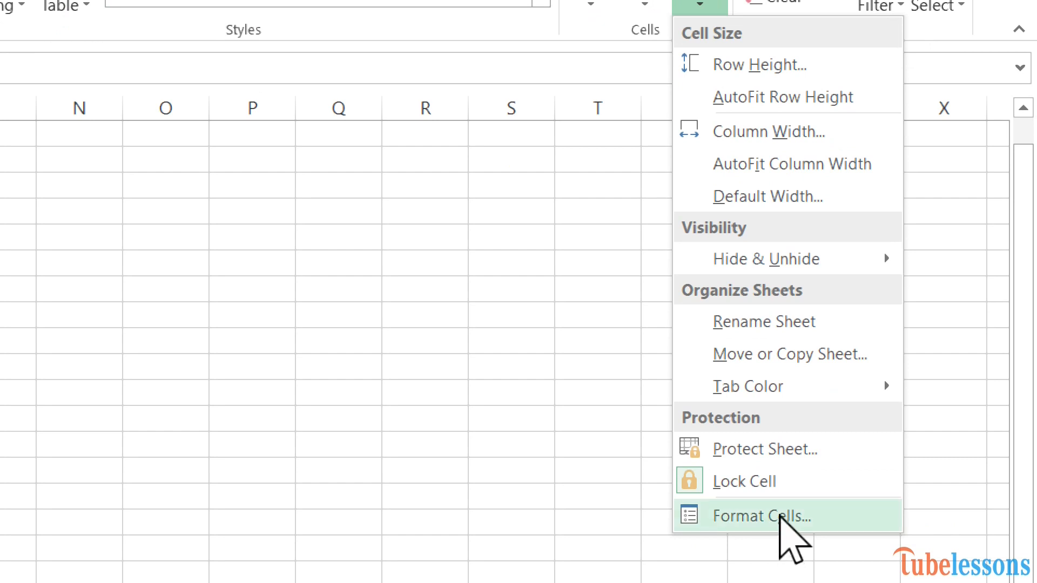
pyautogui.click(778, 454)
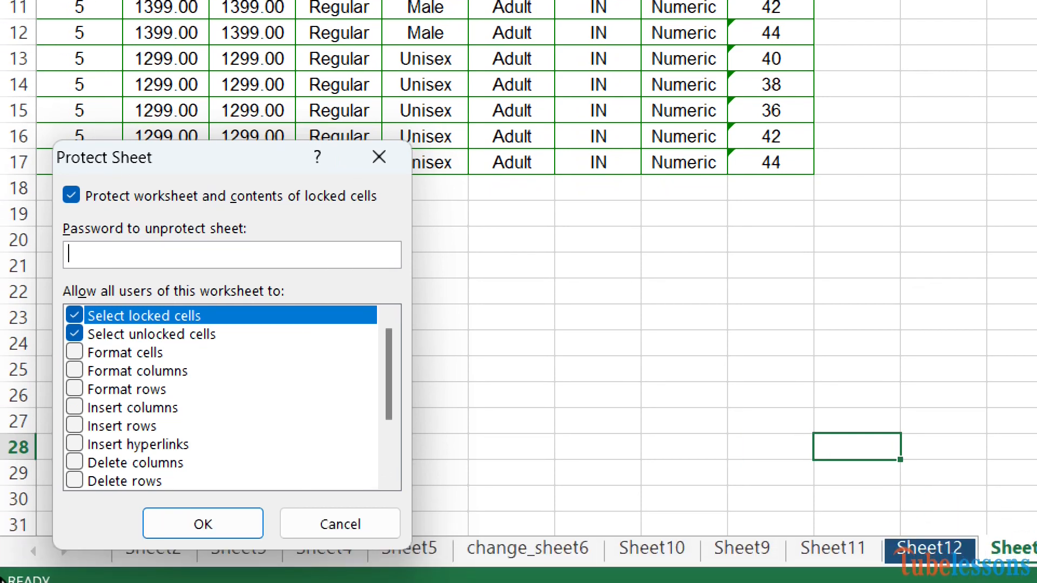
pyautogui.write('12')
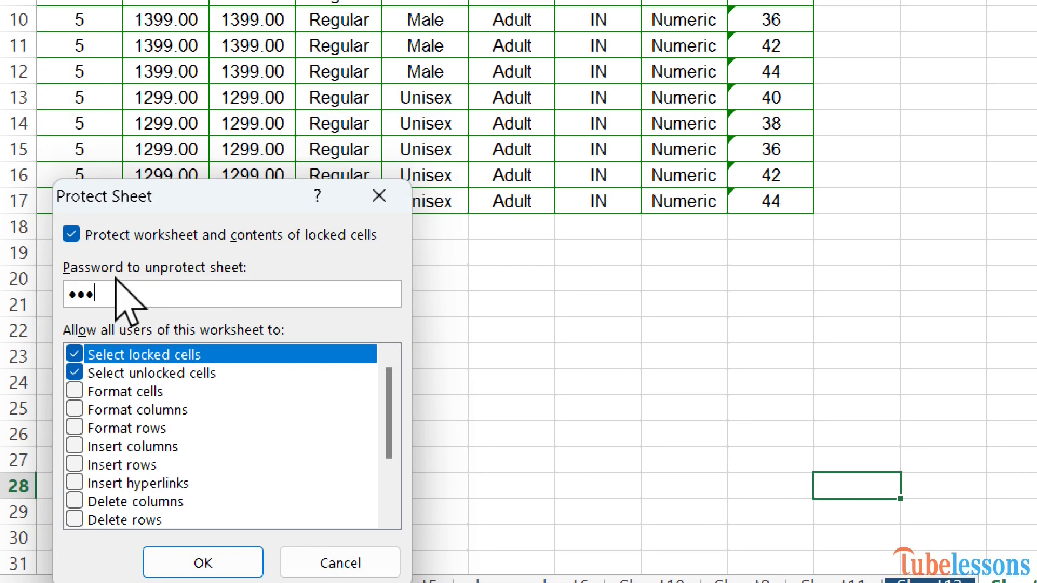
pyautogui.click(184, 562)
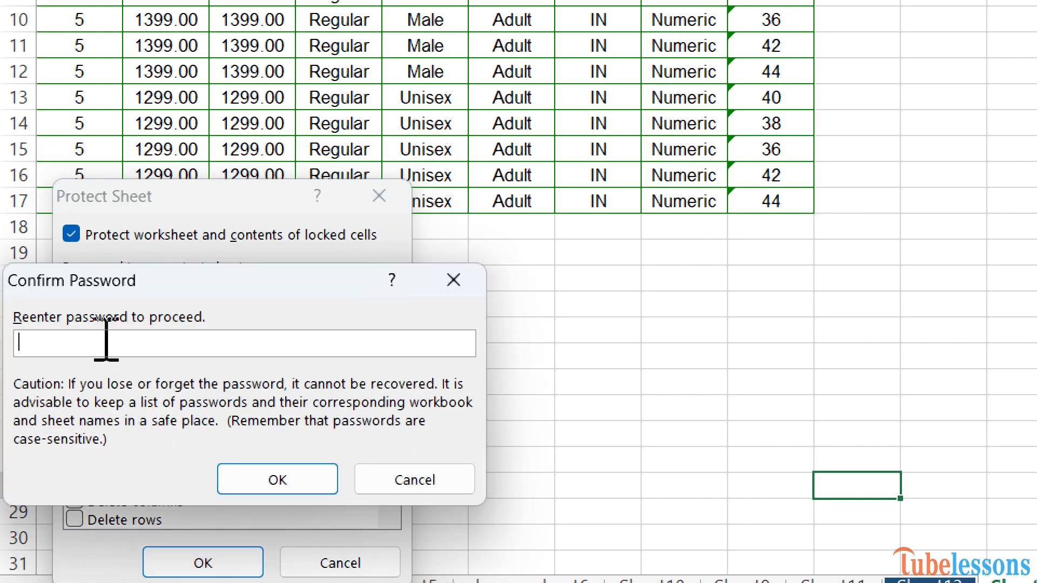
pyautogui.write('••')
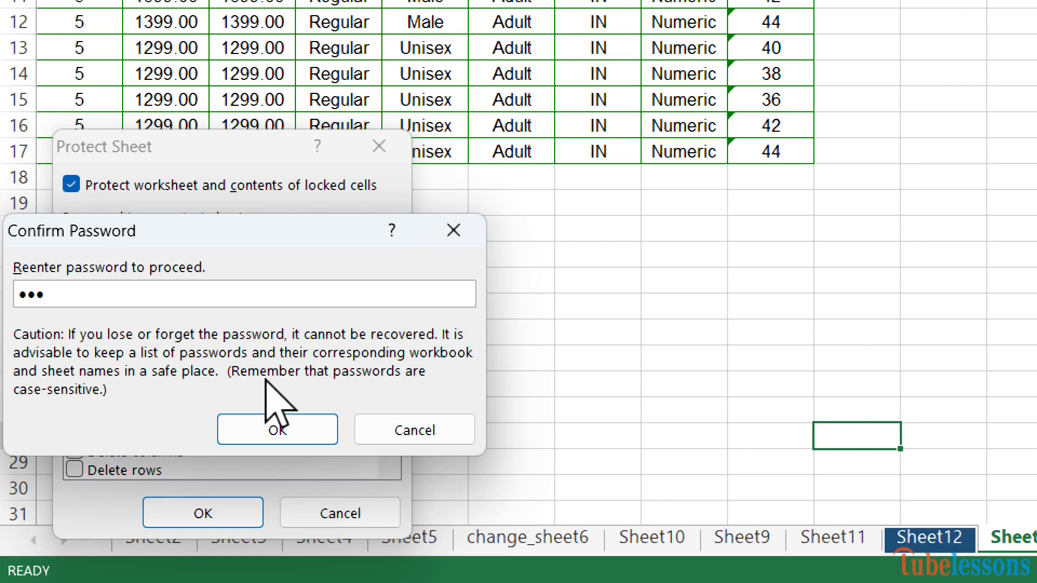
pyautogui.click(299, 424)
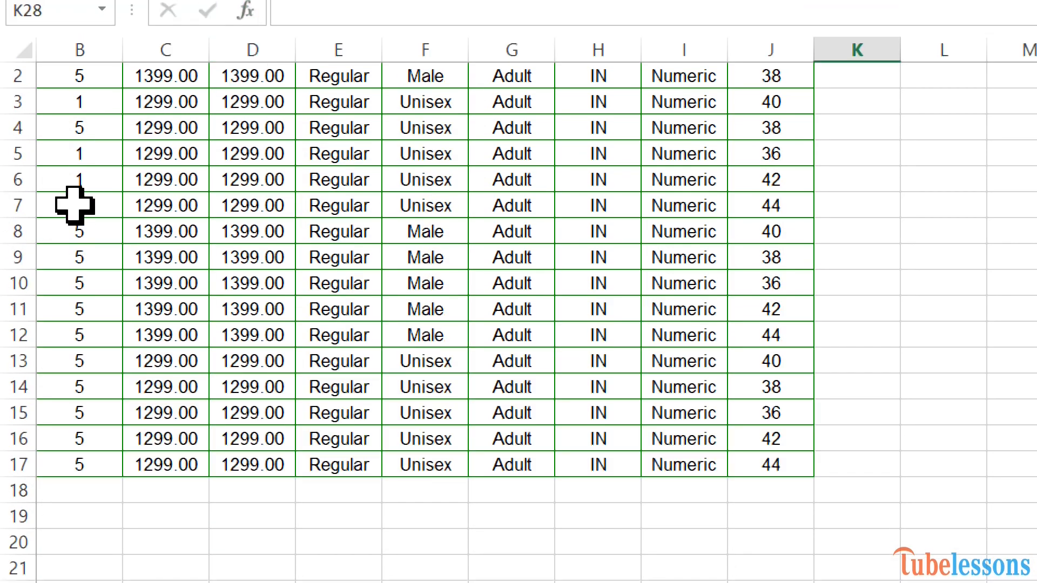
pyautogui.click(105, 205)
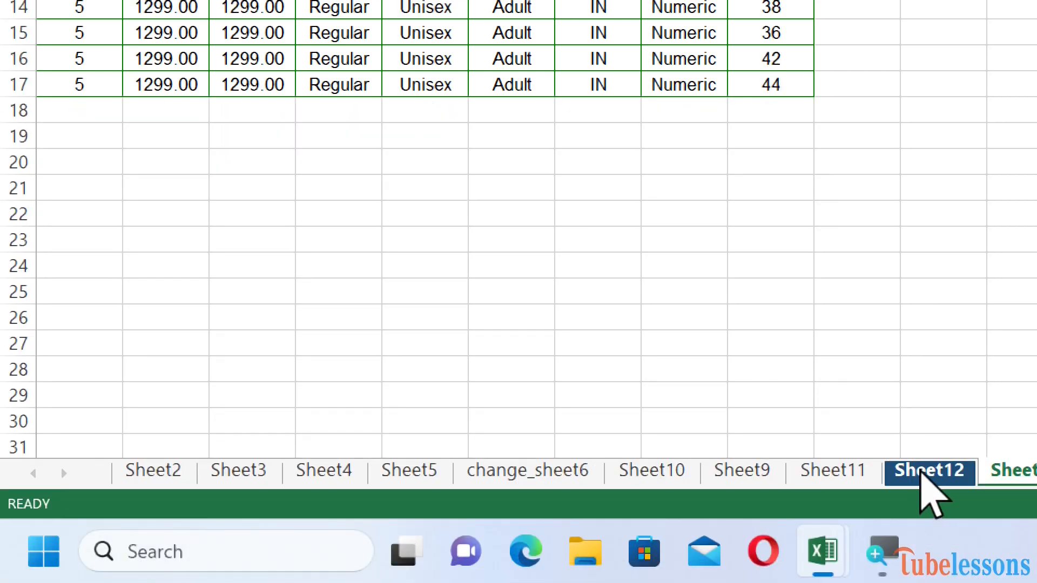
# Step: Open Sheet12's Protect Sheet settings and cancel, leaving it unprotected
pyautogui.rightClick(922, 471)
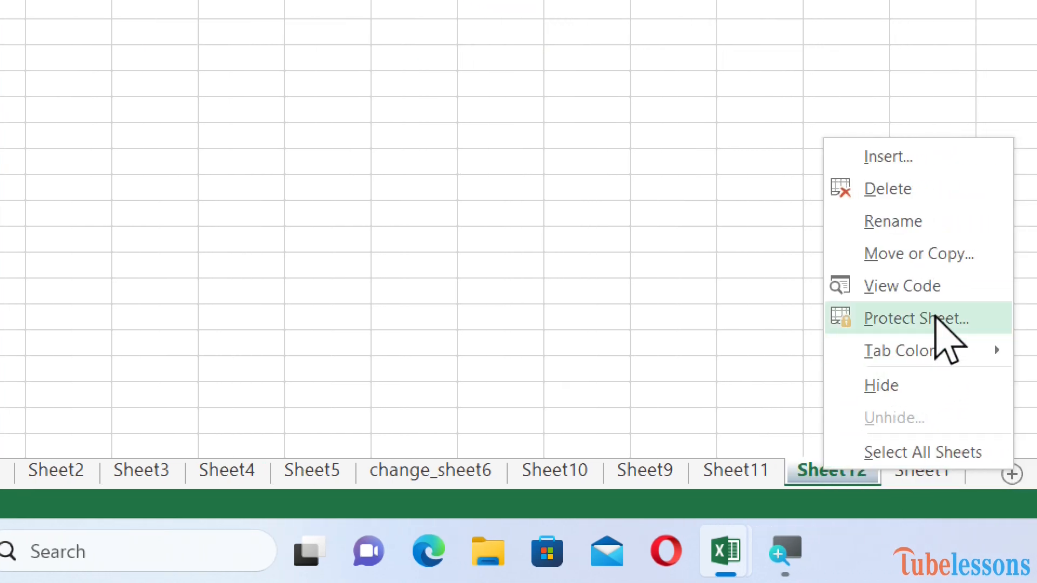
pyautogui.click(936, 318)
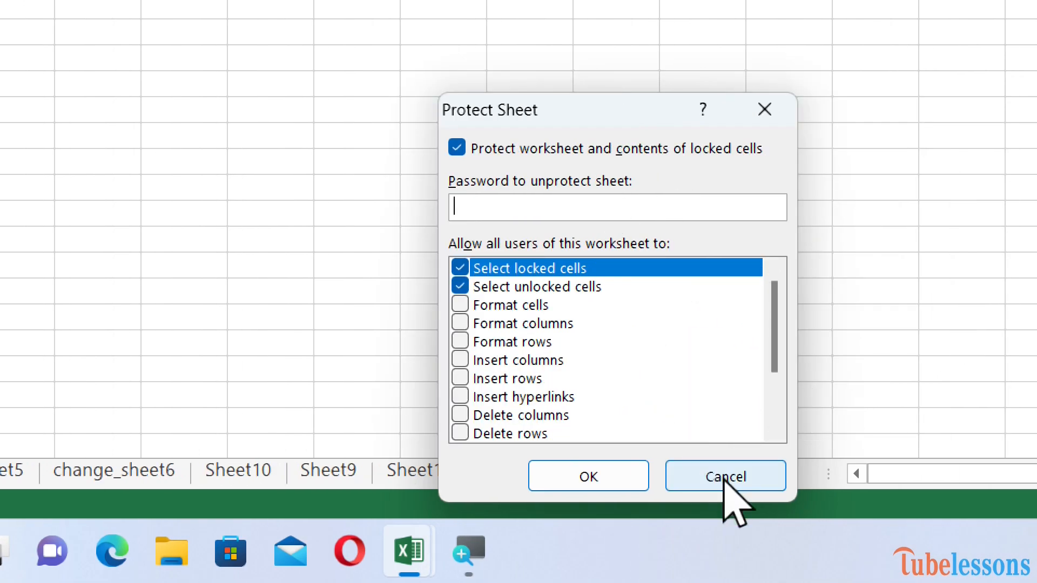
pyautogui.click(721, 475)
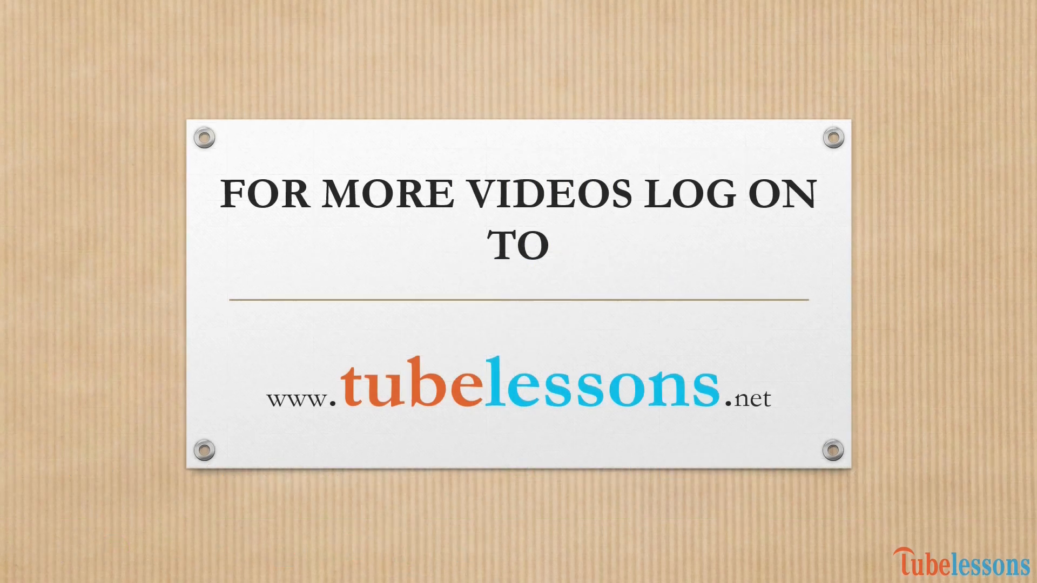